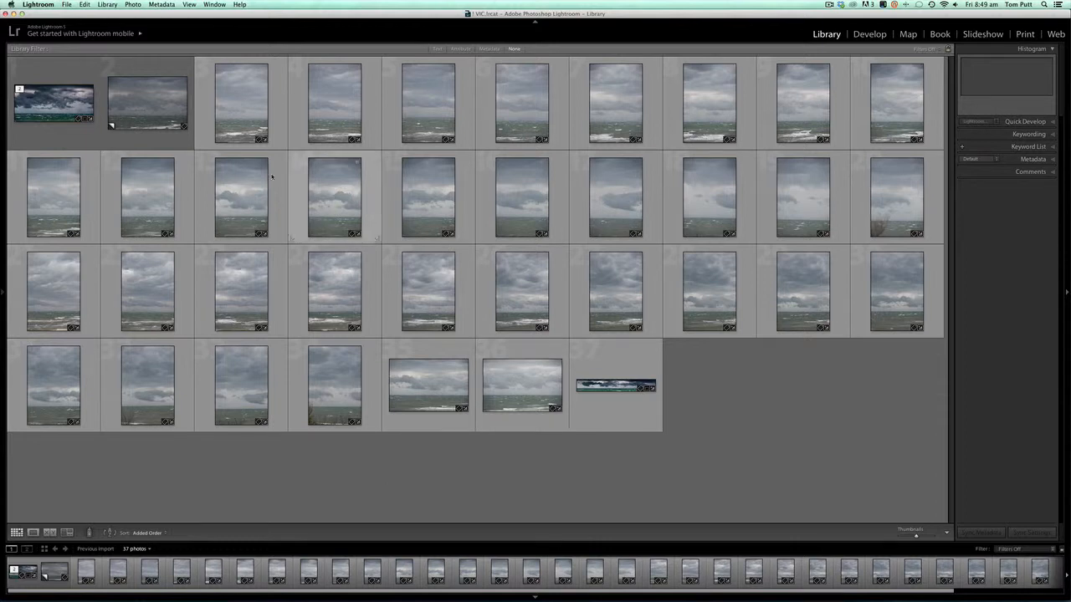
# Compare the unedited copy of the buoy seascape with its finished edited version in full view
pyautogui.doubleClick(147, 111)
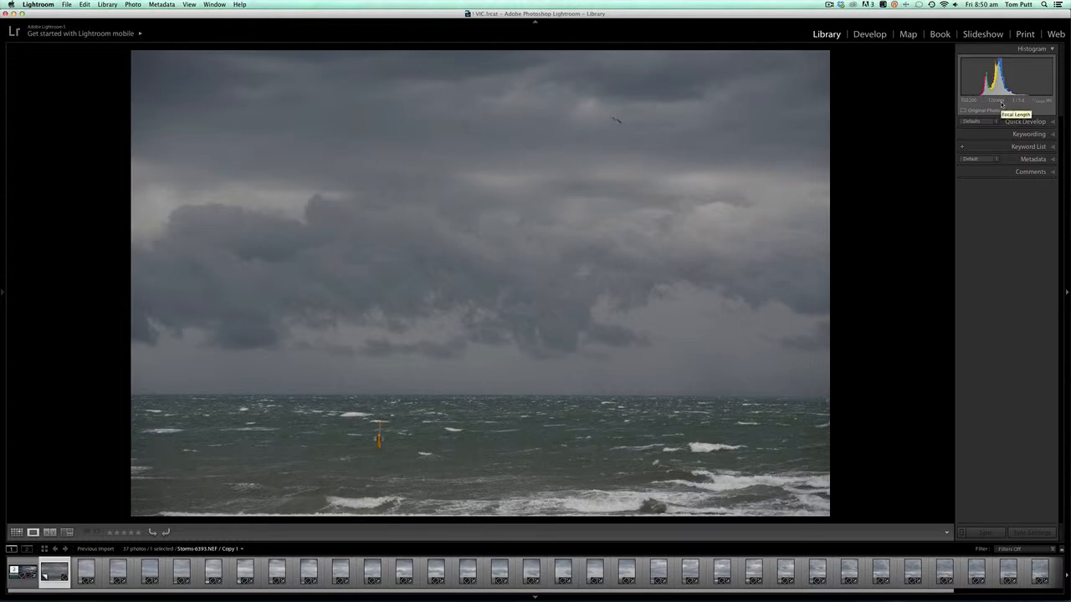
pyautogui.press('g')
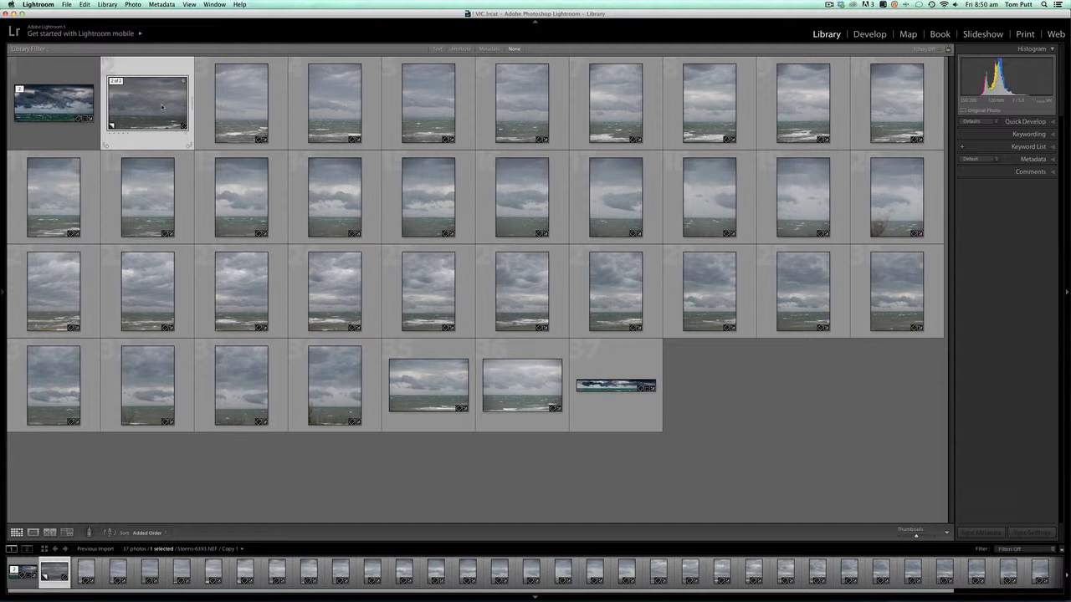
pyautogui.doubleClick(161, 106)
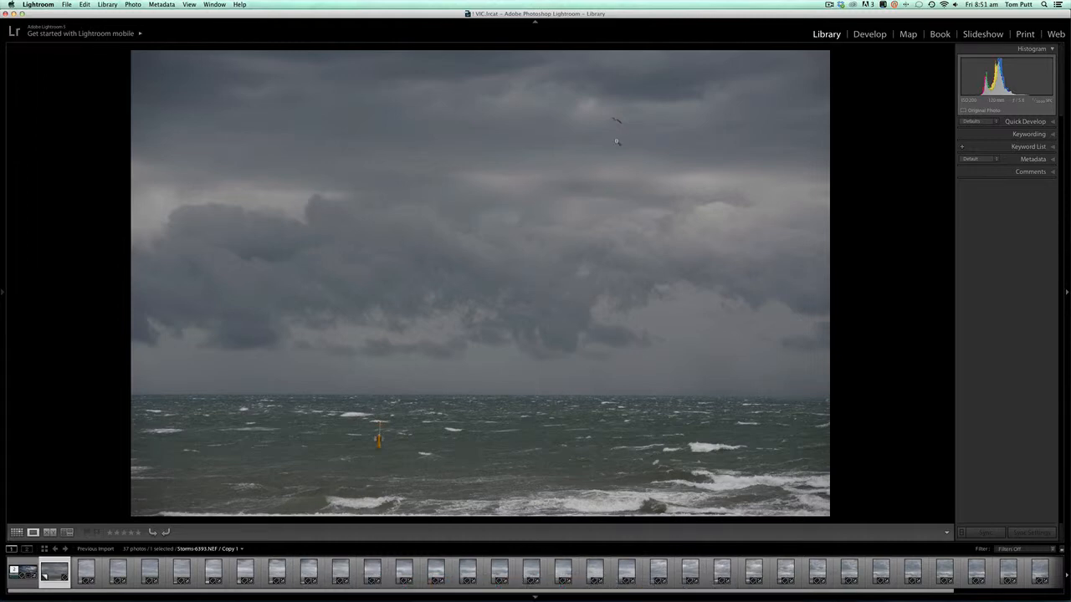
pyautogui.press('Left')
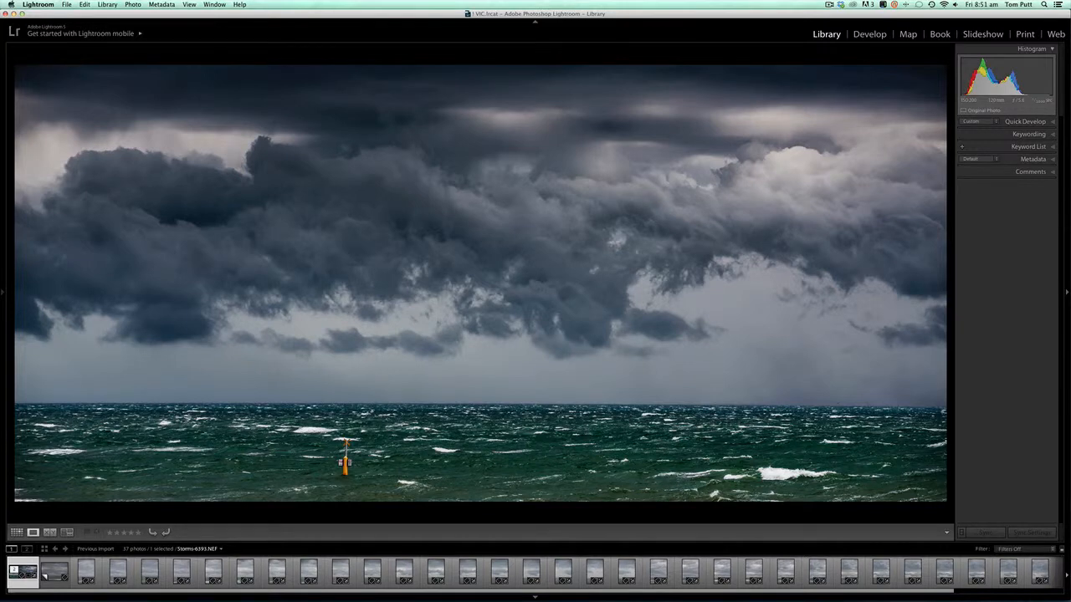
pyautogui.press('Right')
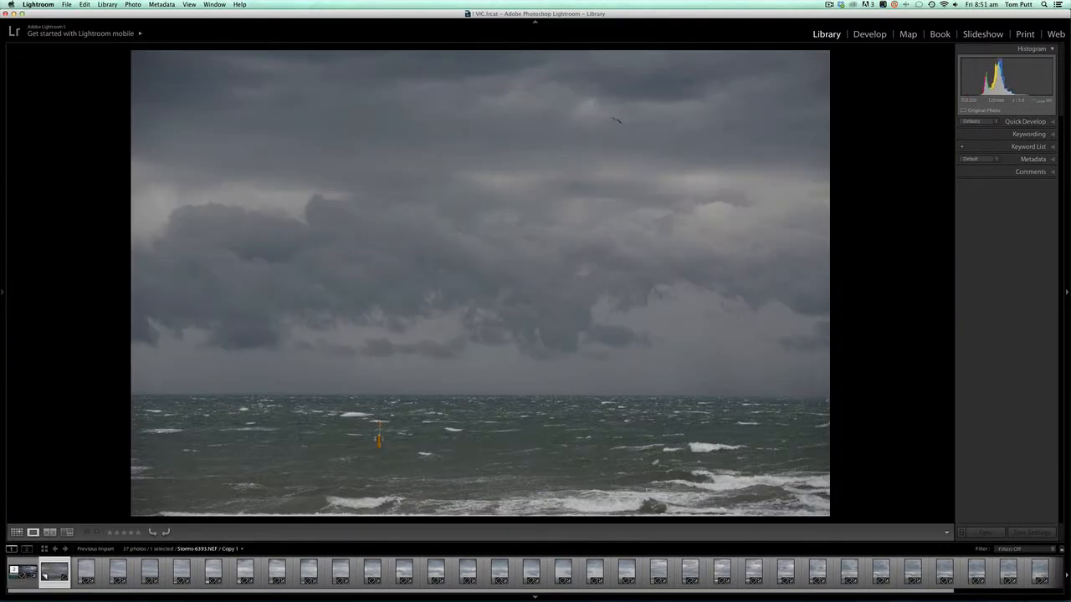
pyautogui.press('Left')
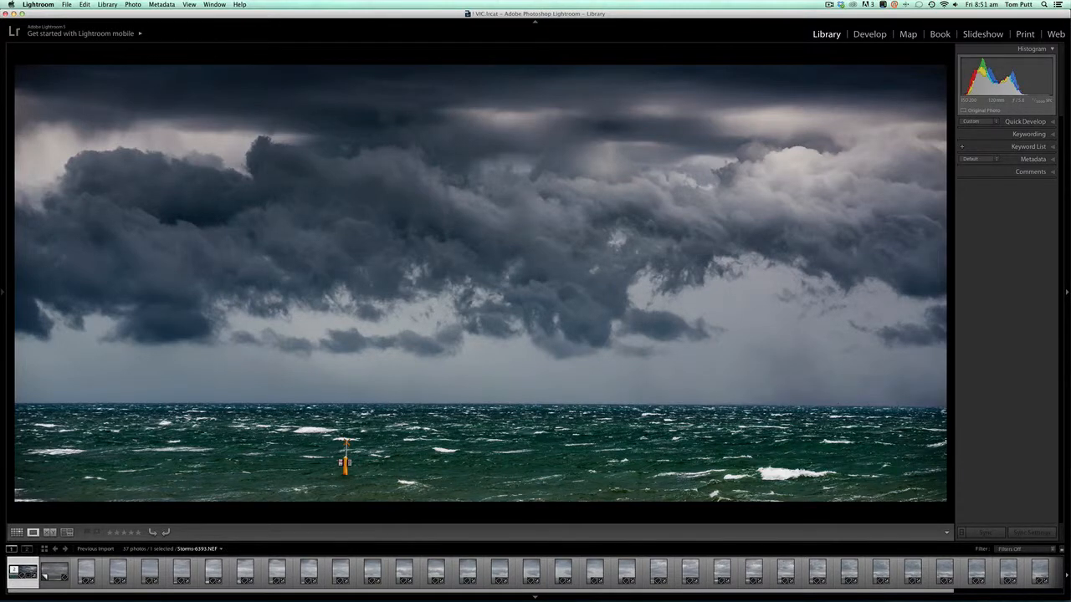
pyautogui.press('Right')
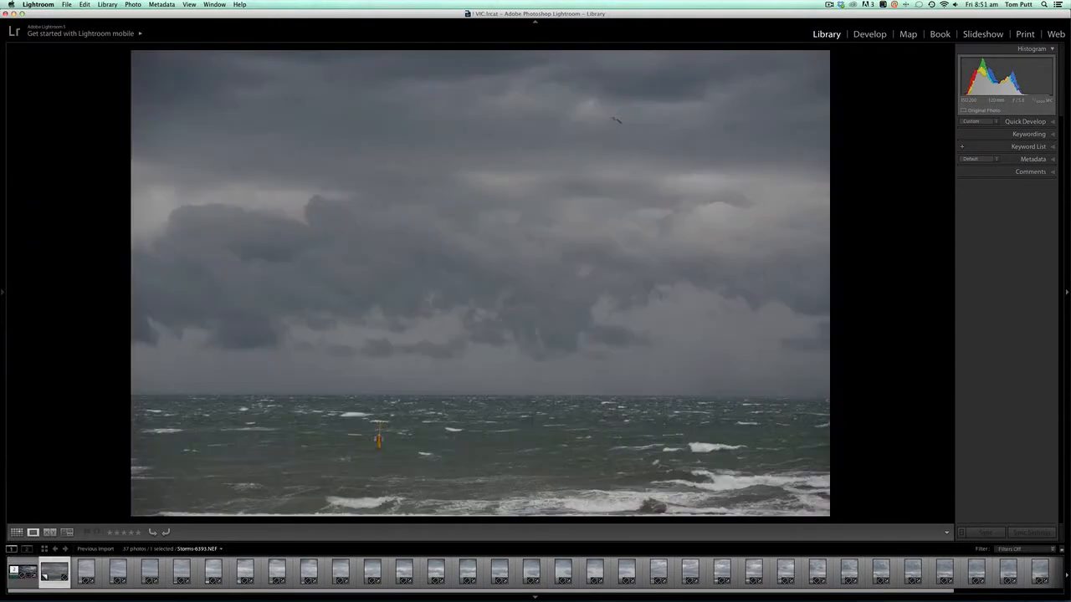
# Crop the unedited seascape copy to a wide panoramic format, trimming the upper sky and the breaking waves in the foreground
pyautogui.click(870, 35)
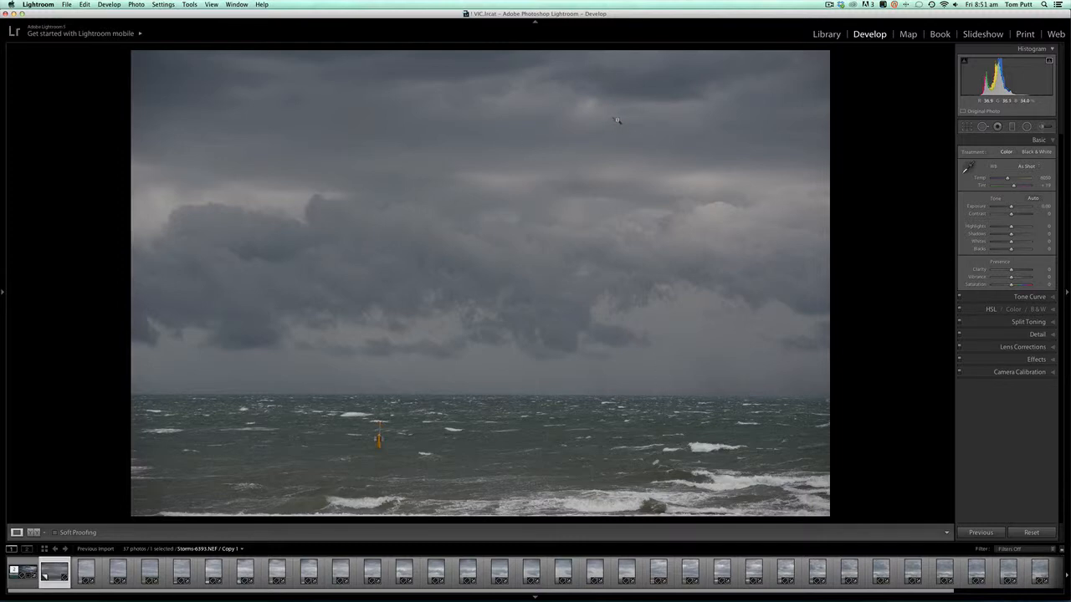
pyautogui.click(966, 126)
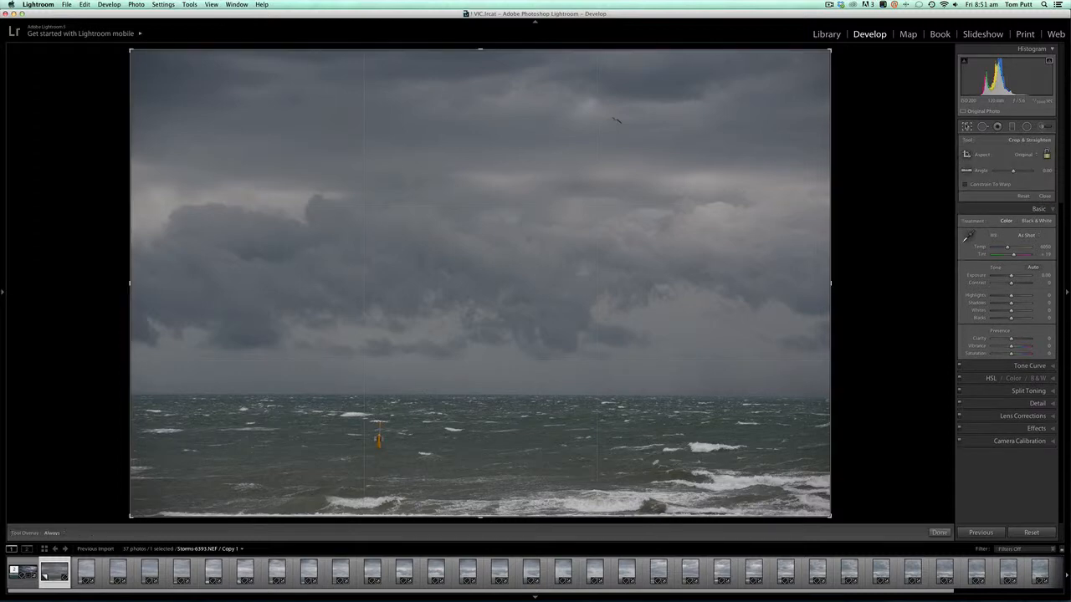
pyautogui.moveTo(481, 49); pyautogui.dragTo(477, 93)
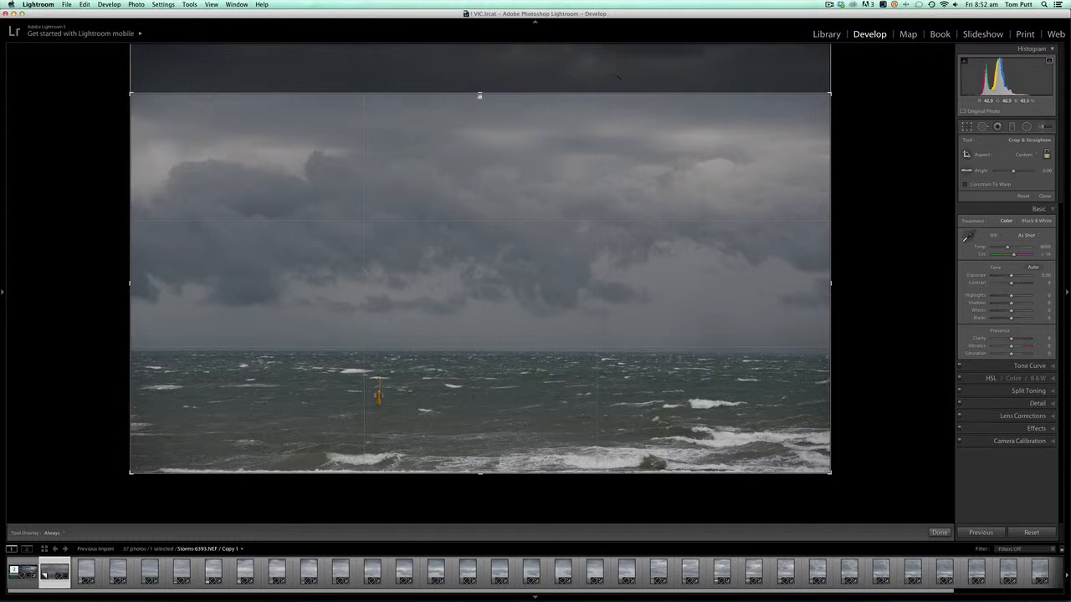
pyautogui.moveTo(480, 93)
pyautogui.mouseDown()
pyautogui.moveTo(481, 47)
pyautogui.moveTo(479, 93)
pyautogui.mouseUp()
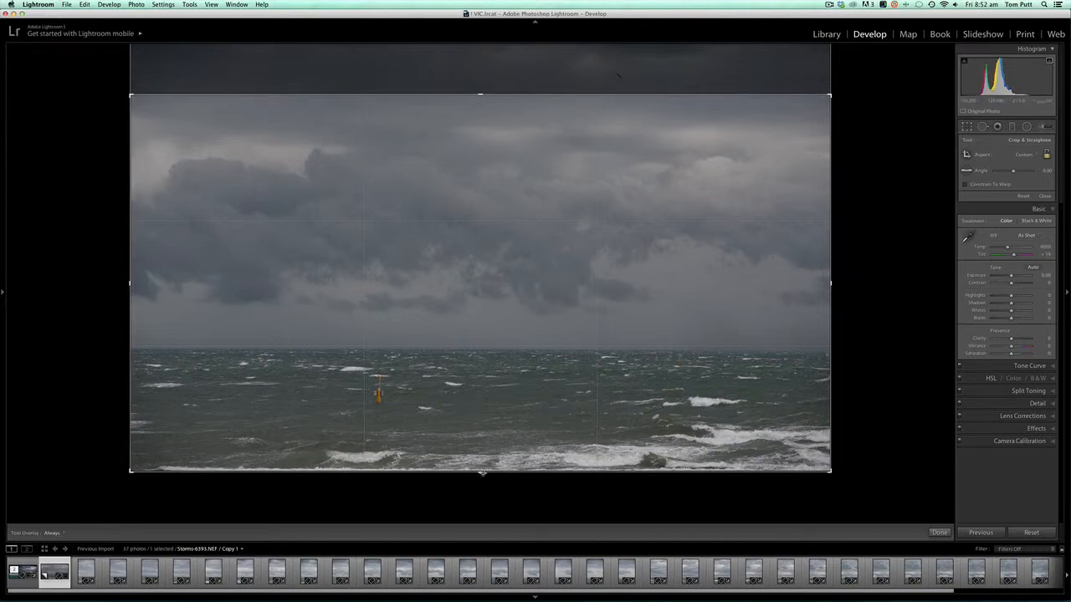
pyautogui.moveTo(483, 472); pyautogui.dragTo(482, 449)
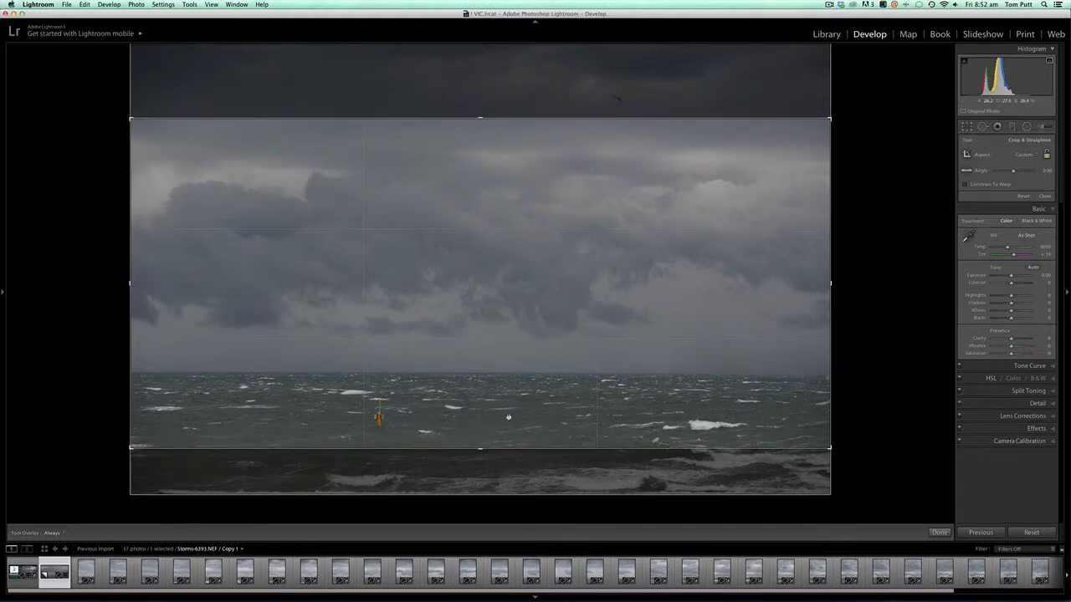
pyautogui.press('Return')
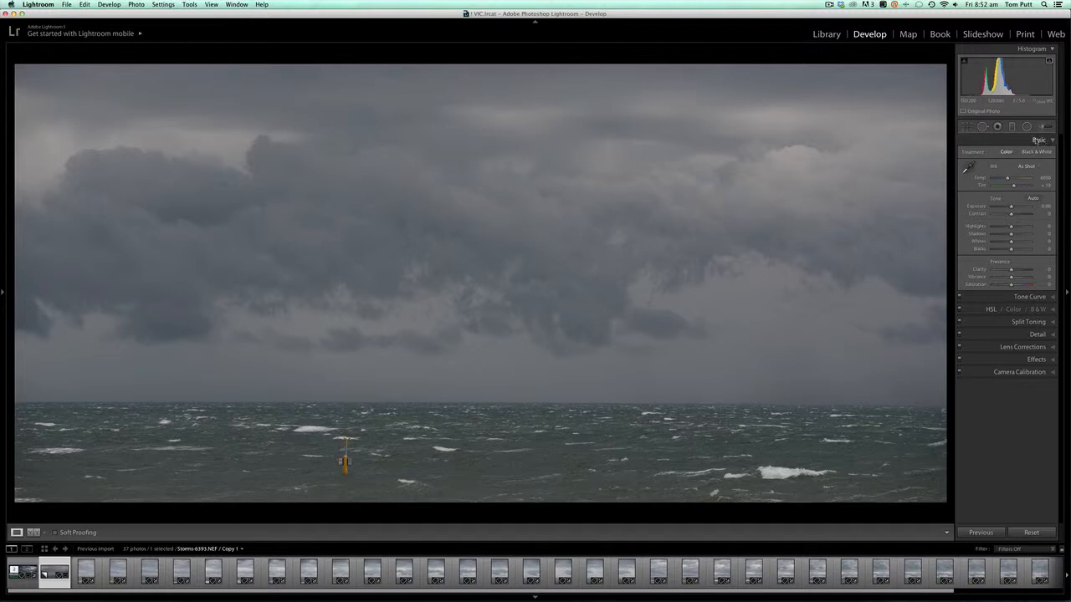
# Set the photo's overall Contrast to +69 and Exposure to +0.70, checking the before view in between
pyautogui.moveTo(1011, 214); pyautogui.dragTo(1024, 216)
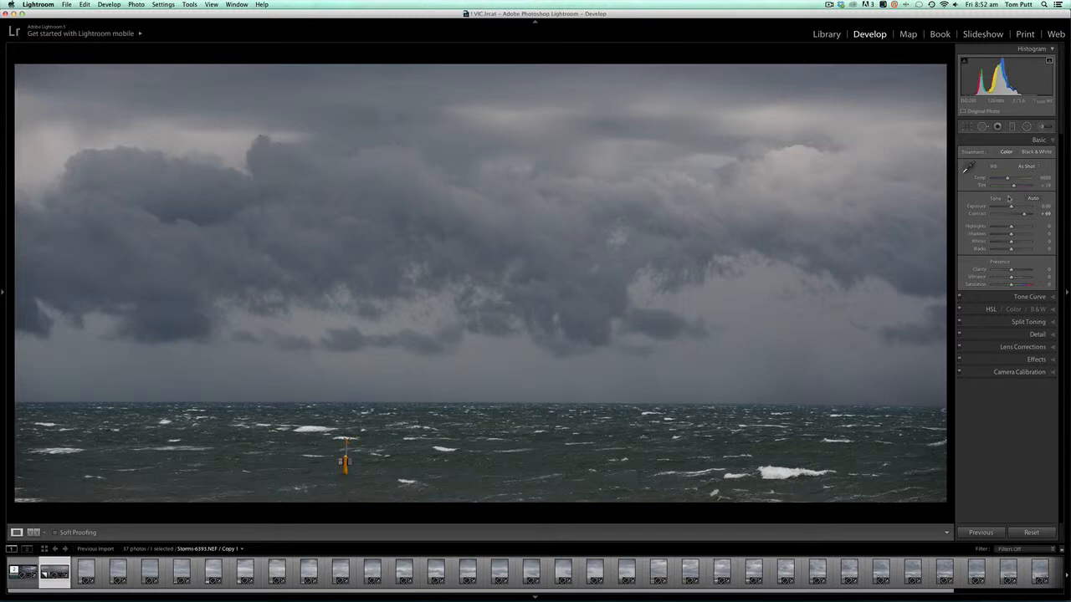
pyautogui.press('\\')
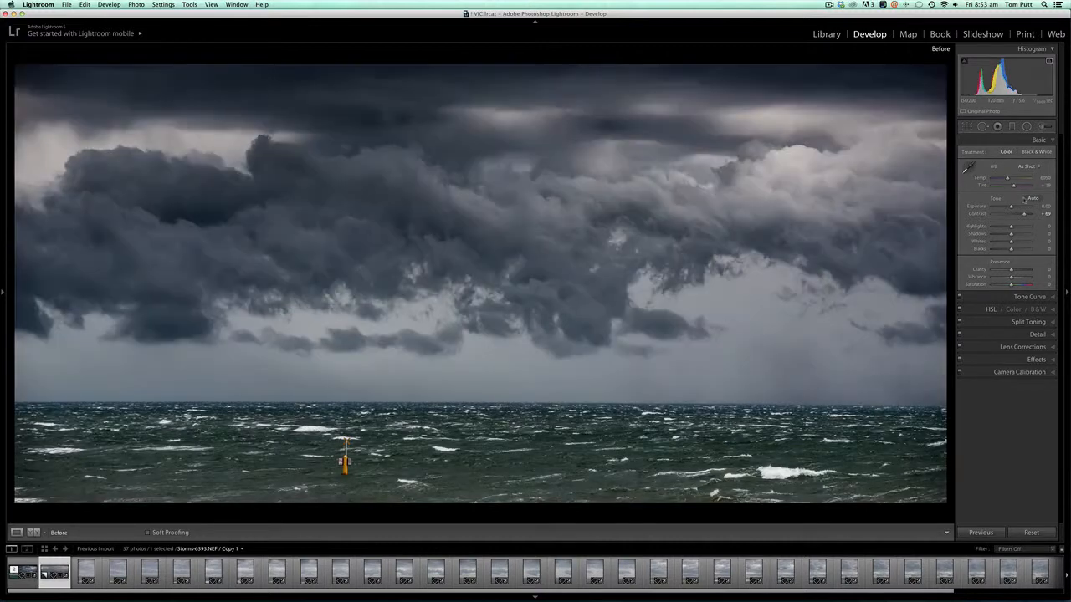
pyautogui.press('\\')
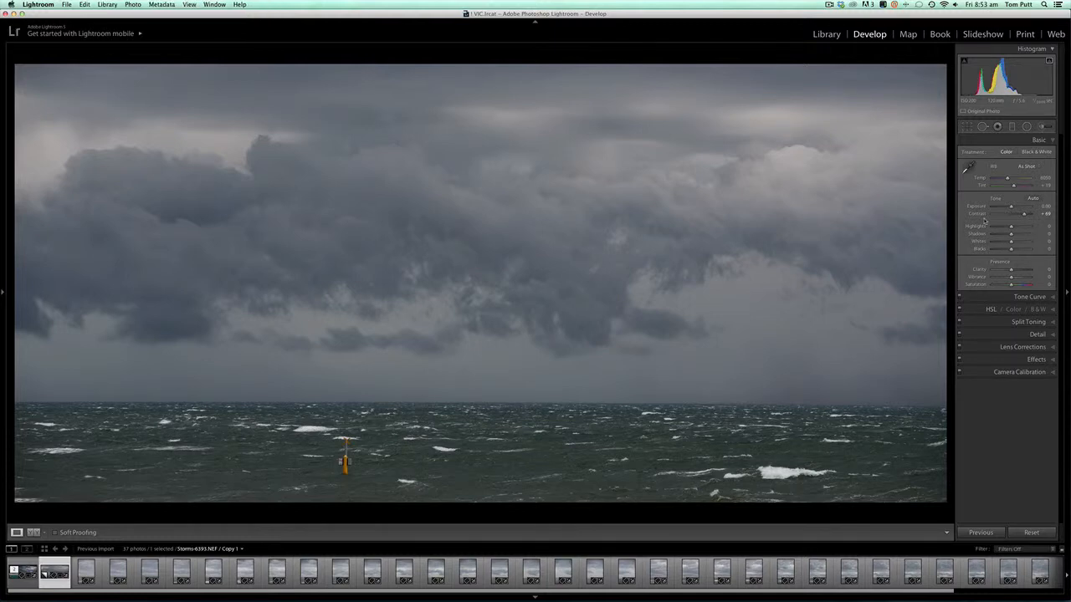
pyautogui.press('g')
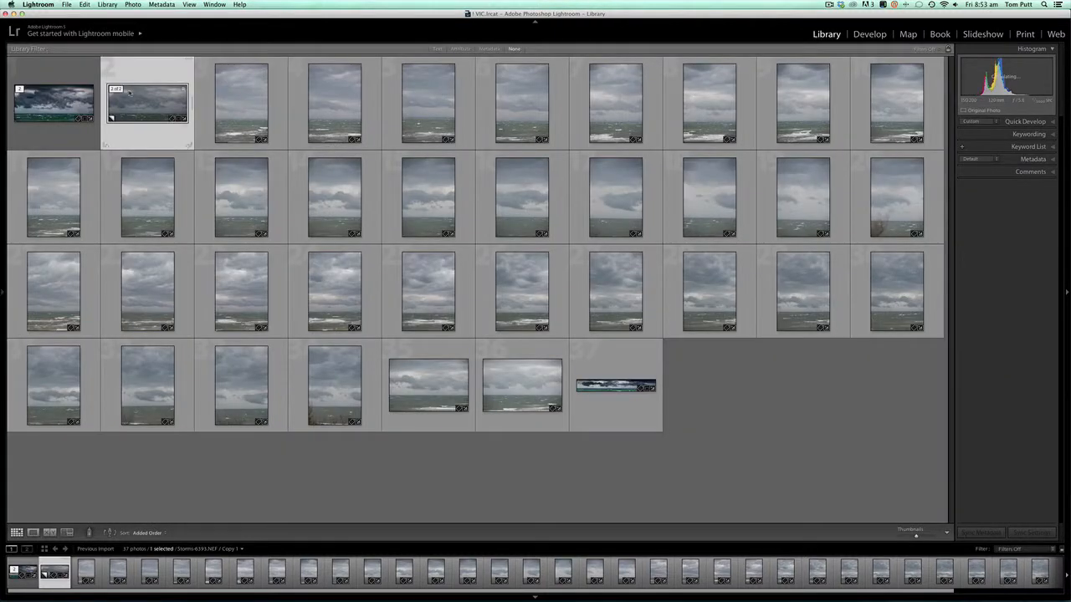
pyautogui.press('e')
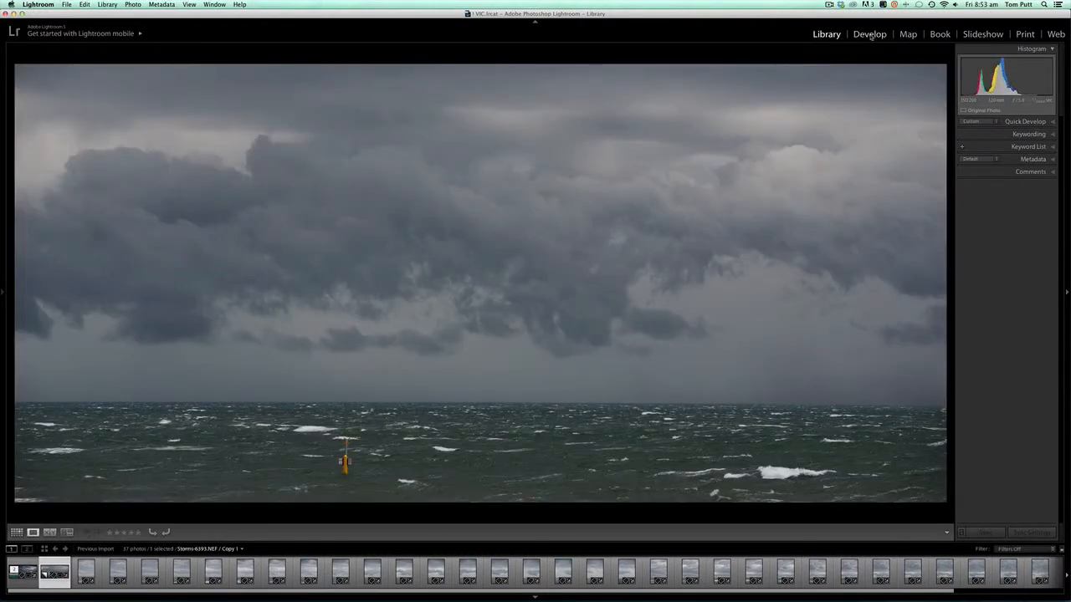
pyautogui.click(869, 33)
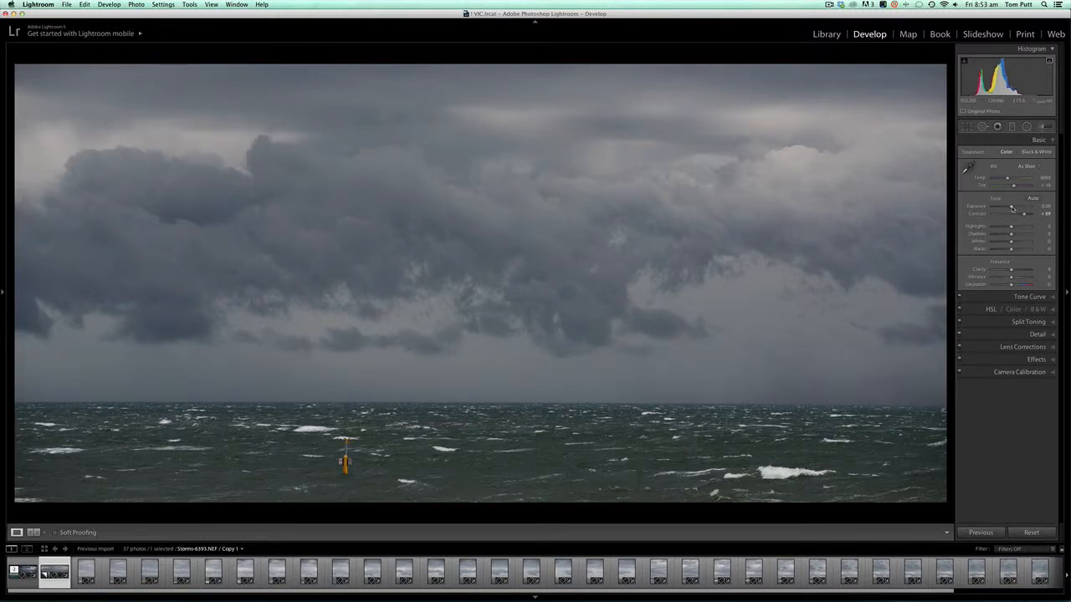
pyautogui.moveTo(1012, 208); pyautogui.dragTo(1015, 209)
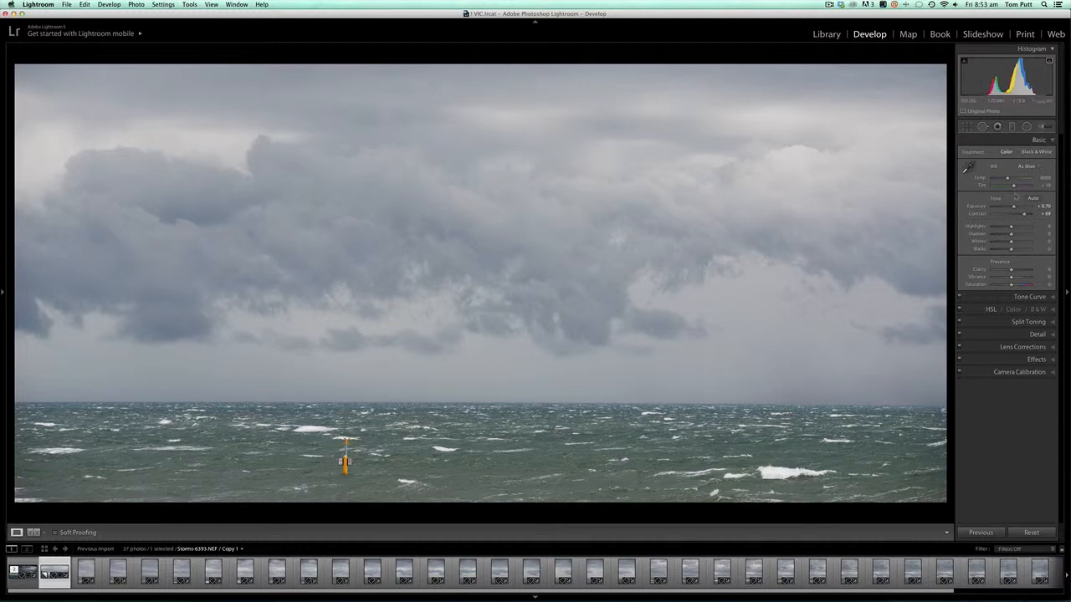
# Start a graduated filter with its Exposure set to -1.00
pyautogui.press('m')
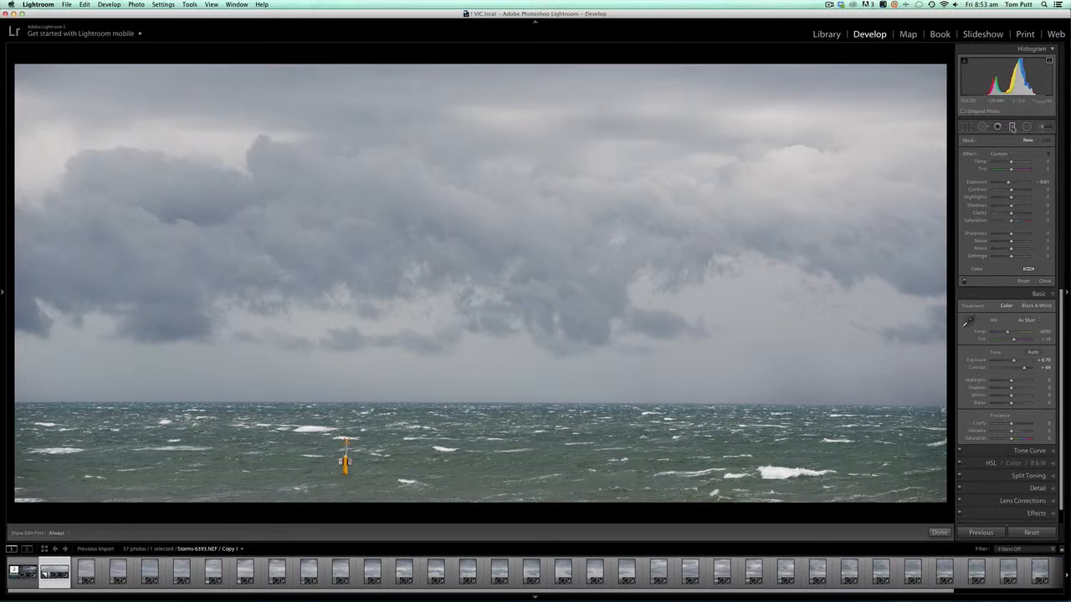
pyautogui.moveTo(1009, 185); pyautogui.dragTo(1008, 186)
pyautogui.moveTo(471, 49); pyautogui.dragTo(470, 323)
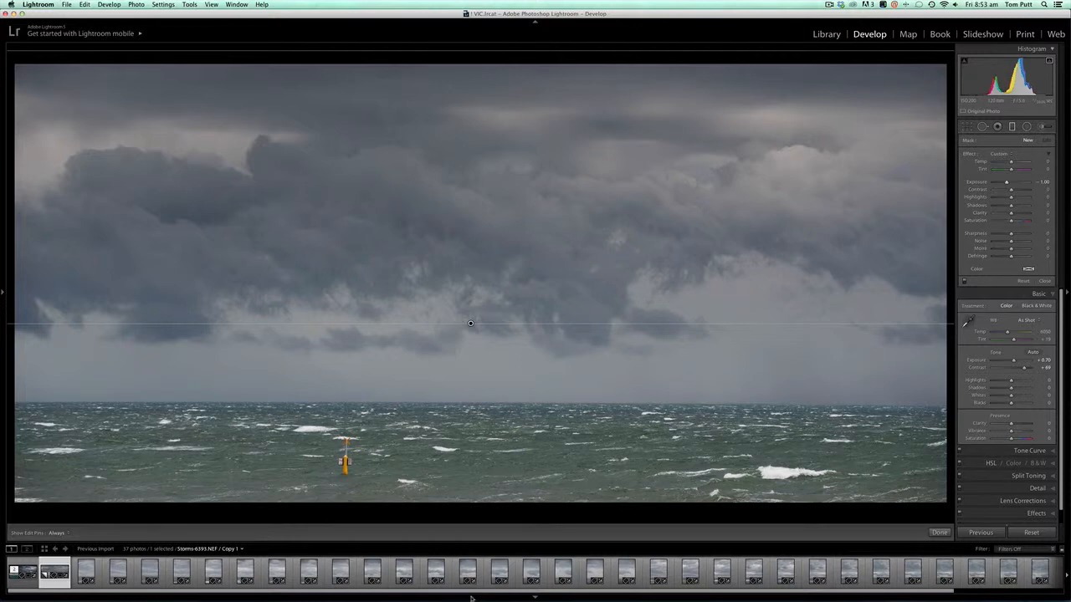
pyautogui.moveTo(472, 599); pyautogui.dragTo(480, 477)
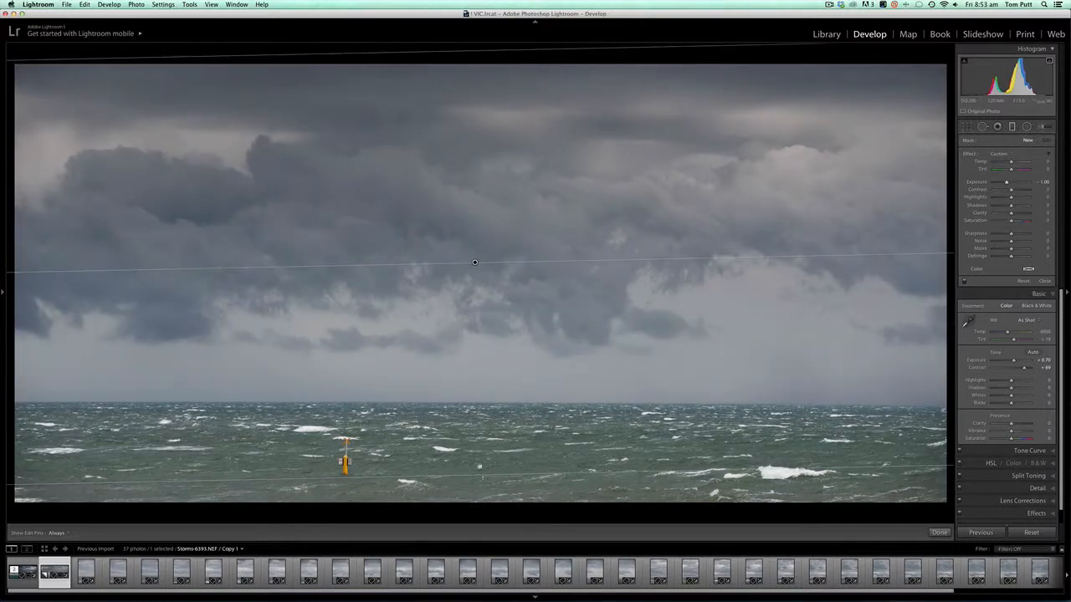
pyautogui.moveTo(475, 263); pyautogui.dragTo(475, 326)
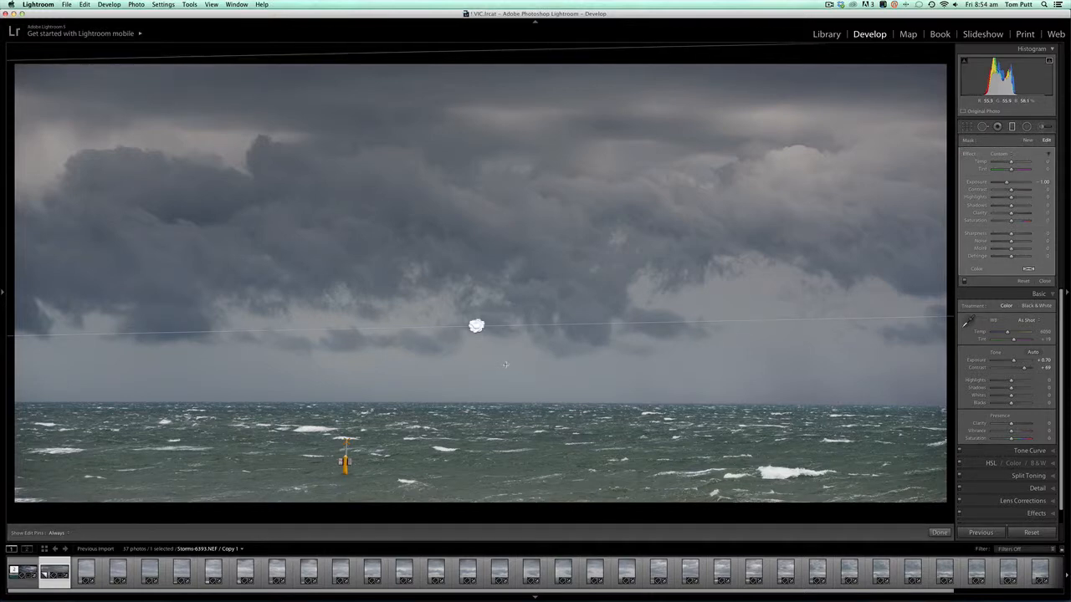
pyautogui.press('Delete')
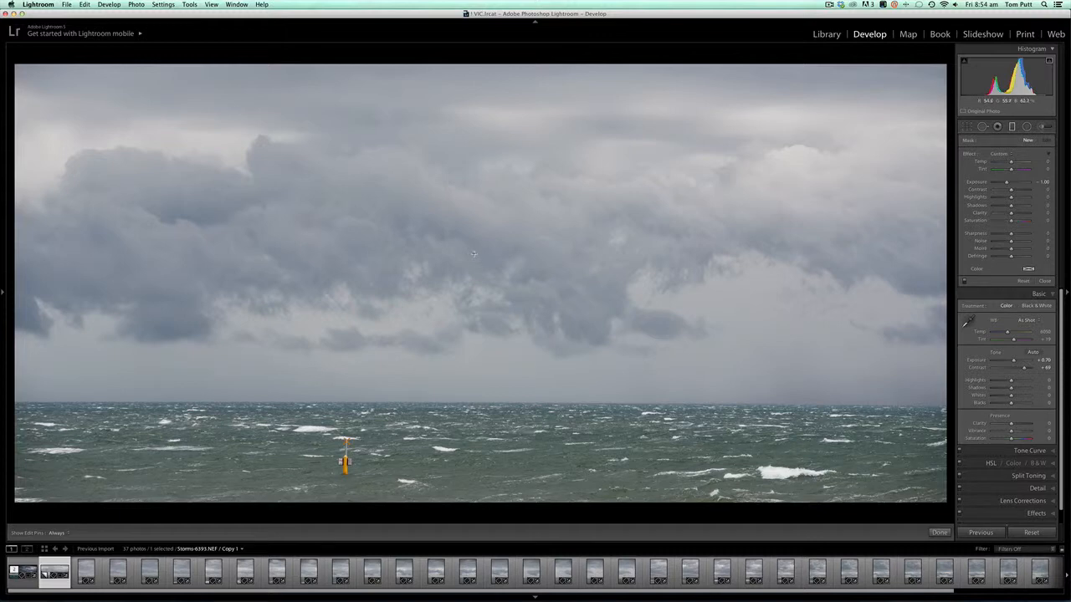
# Add a level graduated filter over the sky centred on the horizon, with Contrast 64 and Exposure -0.49
pyautogui.moveTo(473, 288); pyautogui.dragTo(473, 387)
pyautogui.moveTo(473, 503); pyautogui.dragTo(471, 548)
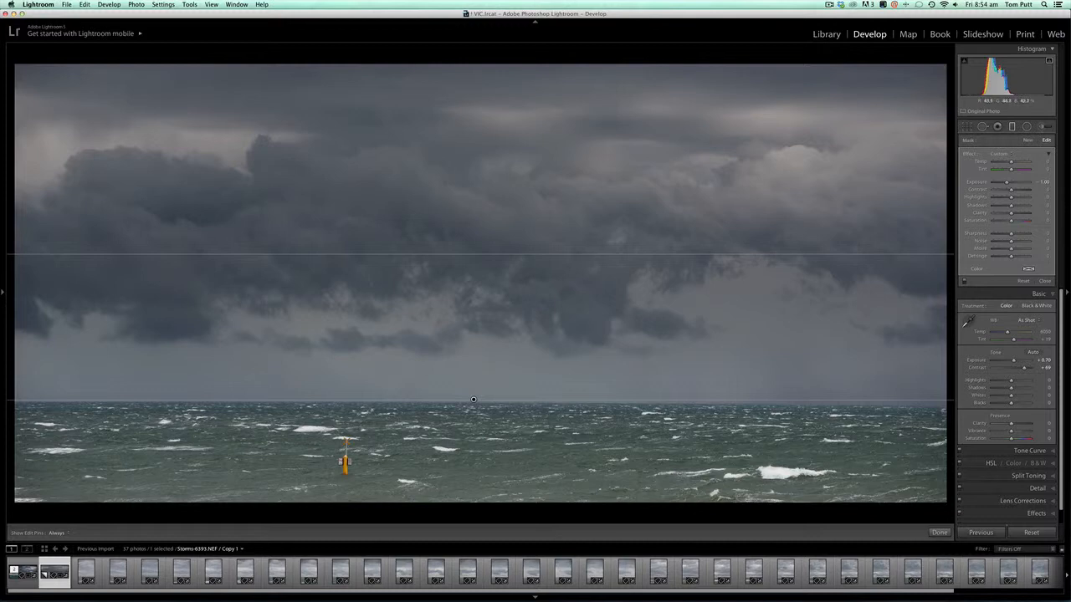
pyautogui.click(1022, 190)
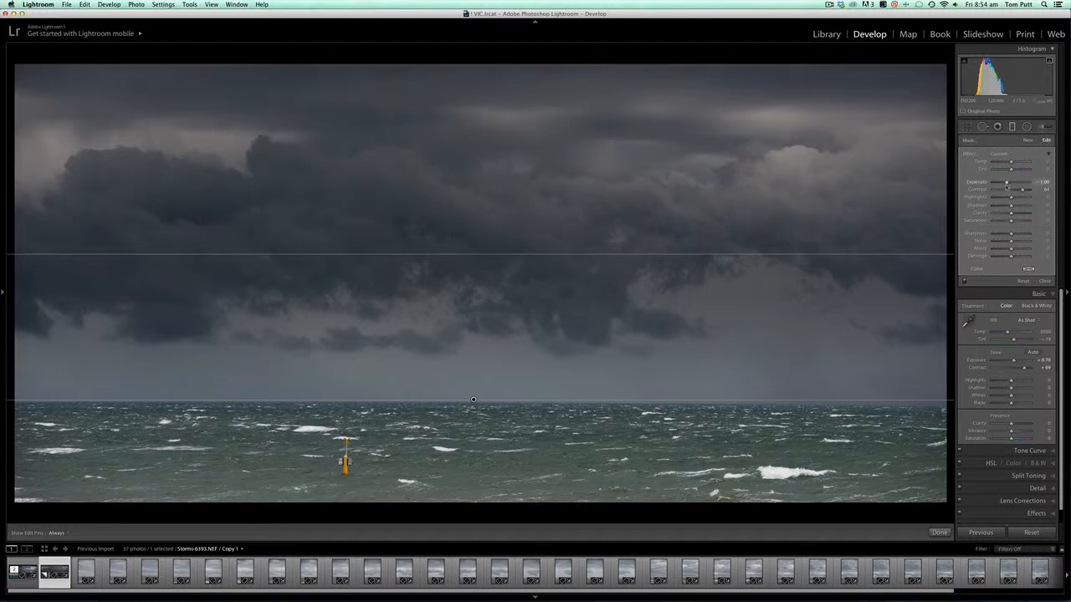
pyautogui.moveTo(1006, 182); pyautogui.dragTo(1010, 182)
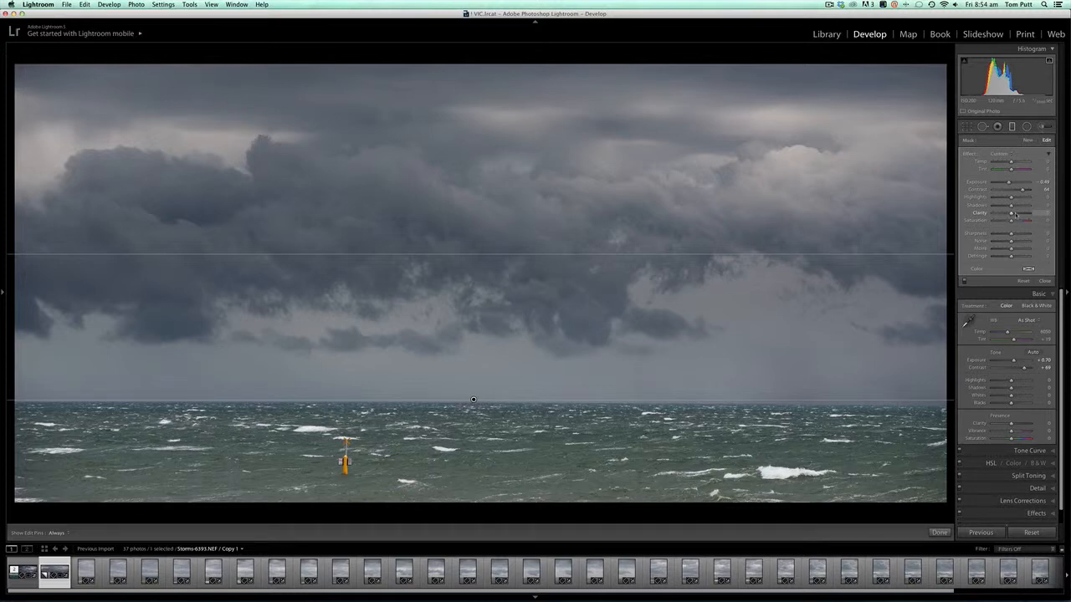
# Raise the sky filter's Clarity to about 75, comparing it against zero Clarity, and finish the filter
pyautogui.moveTo(1014, 214); pyautogui.dragTo(1027, 214)
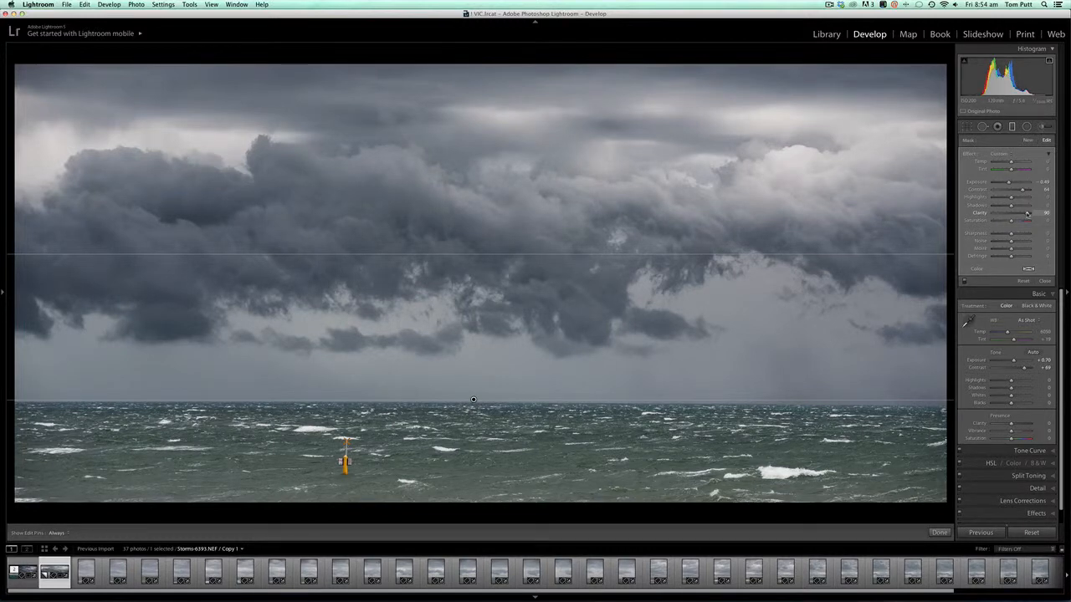
pyautogui.moveTo(1028, 214); pyautogui.dragTo(1012, 214)
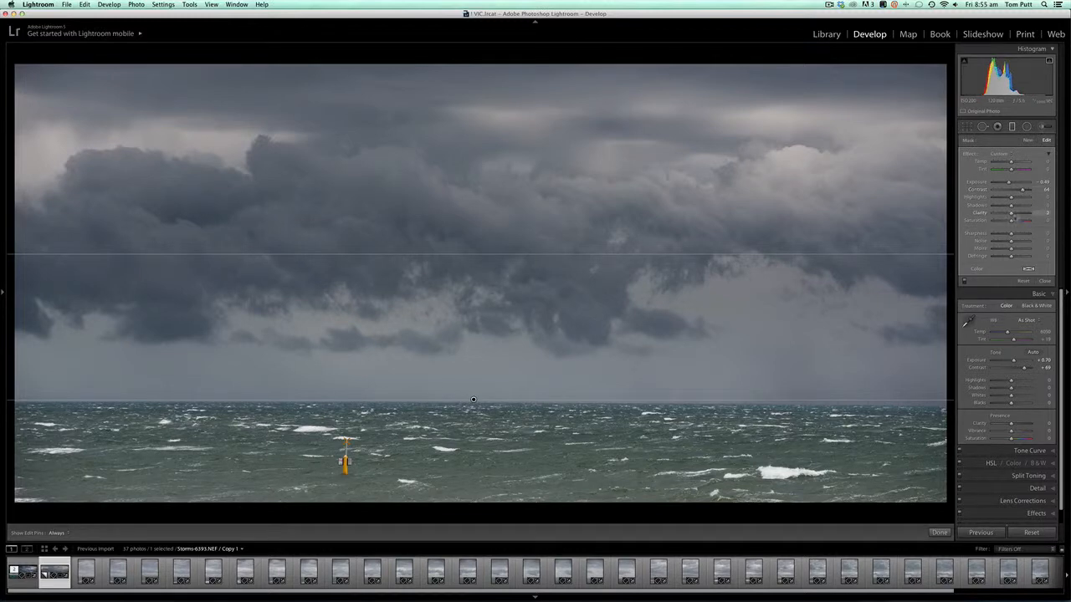
pyautogui.moveTo(1012, 214); pyautogui.dragTo(1027, 215)
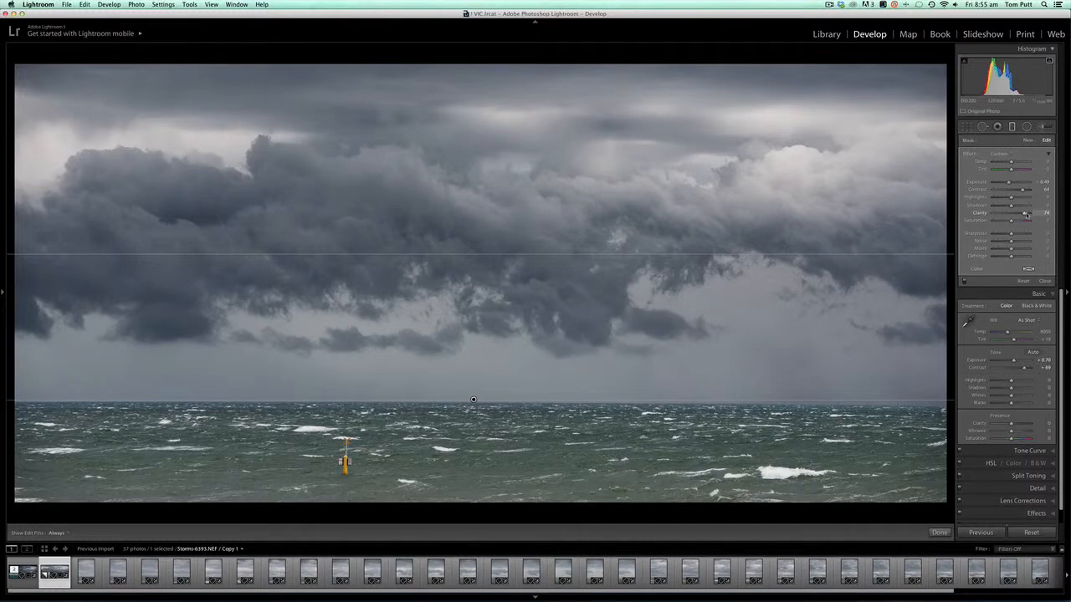
pyautogui.click(1044, 282)
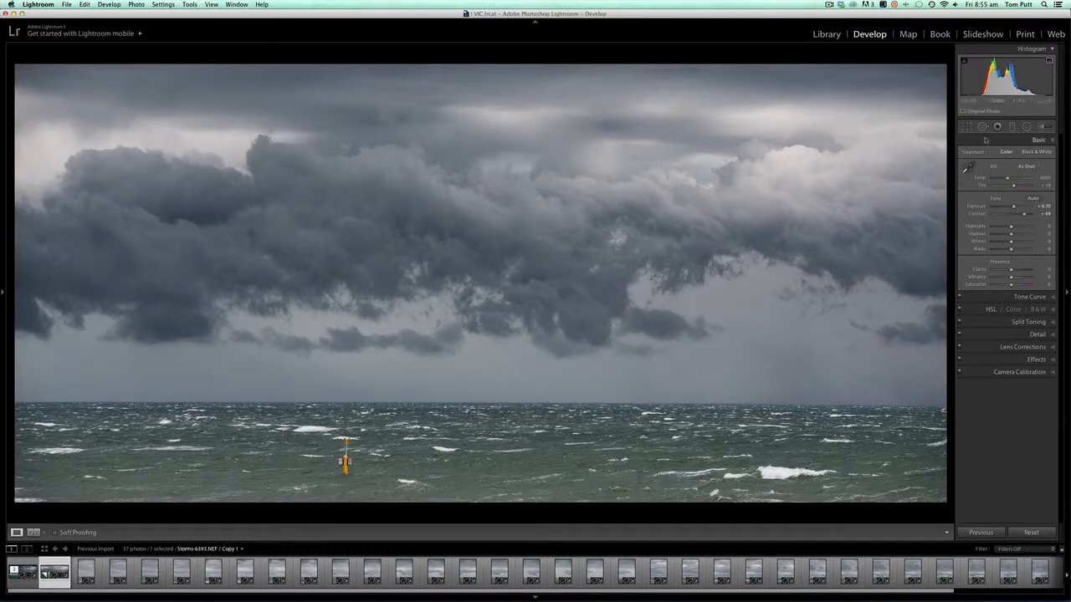
# Add a second, narrow graduated filter across the uppermost clouds with Exposure at -0.75
pyautogui.click(1014, 126)
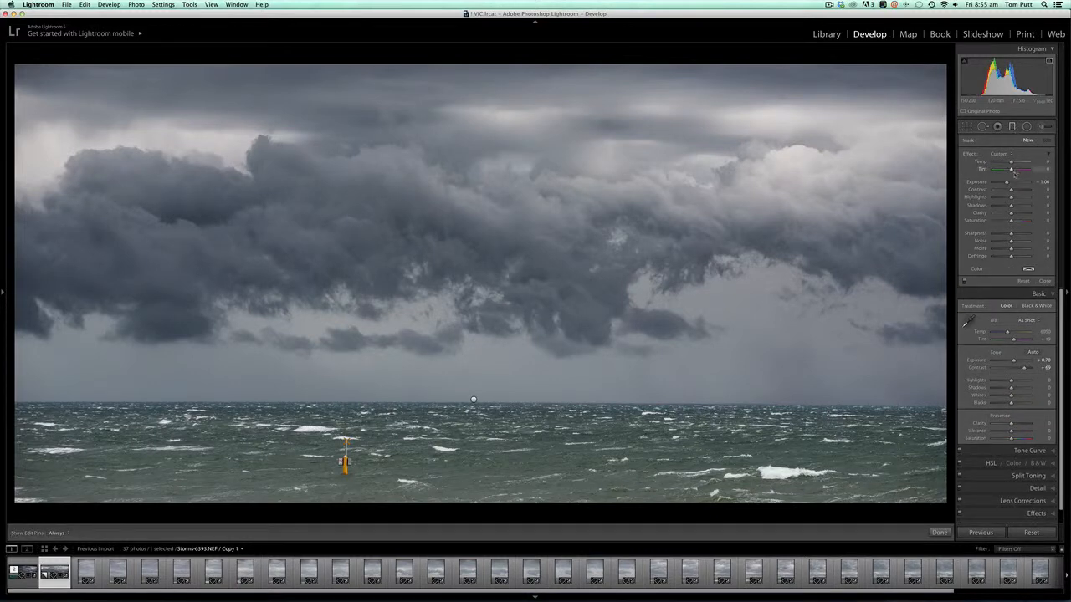
pyautogui.moveTo(431, 74); pyautogui.dragTo(434, 160)
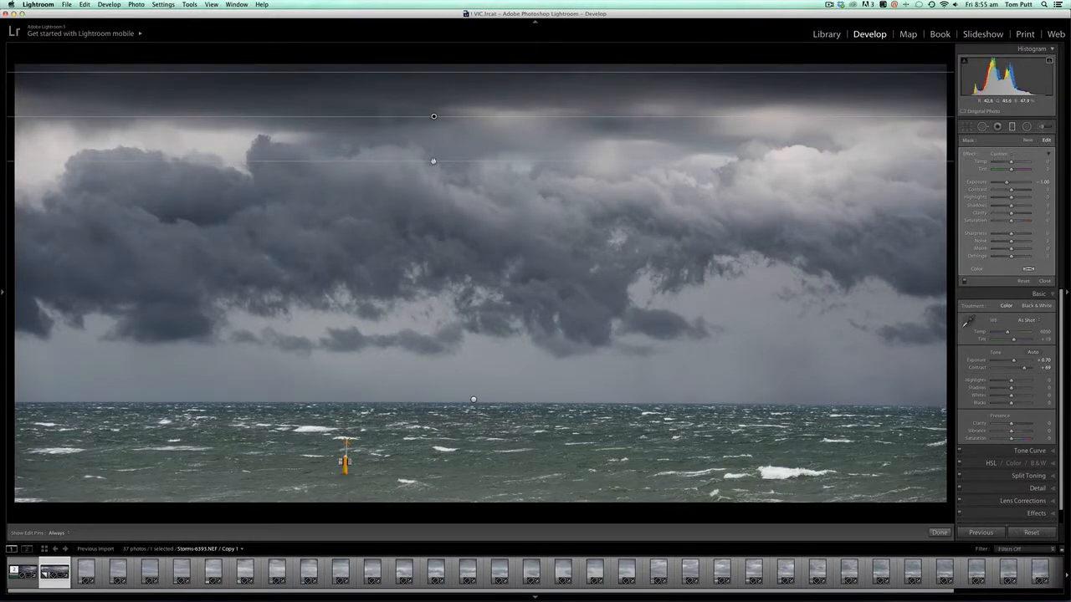
pyautogui.moveTo(1006, 183); pyautogui.dragTo(1008, 183)
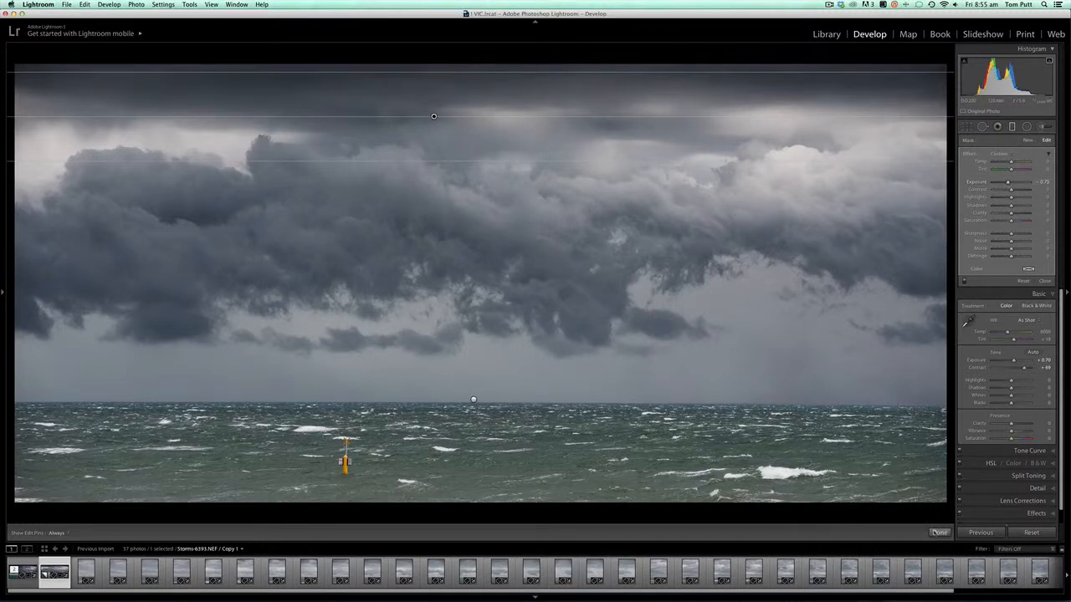
# Reselect the graduated filter across the uppermost clouds, fine-tune its Clarity and finish the filter
pyautogui.click(938, 532)
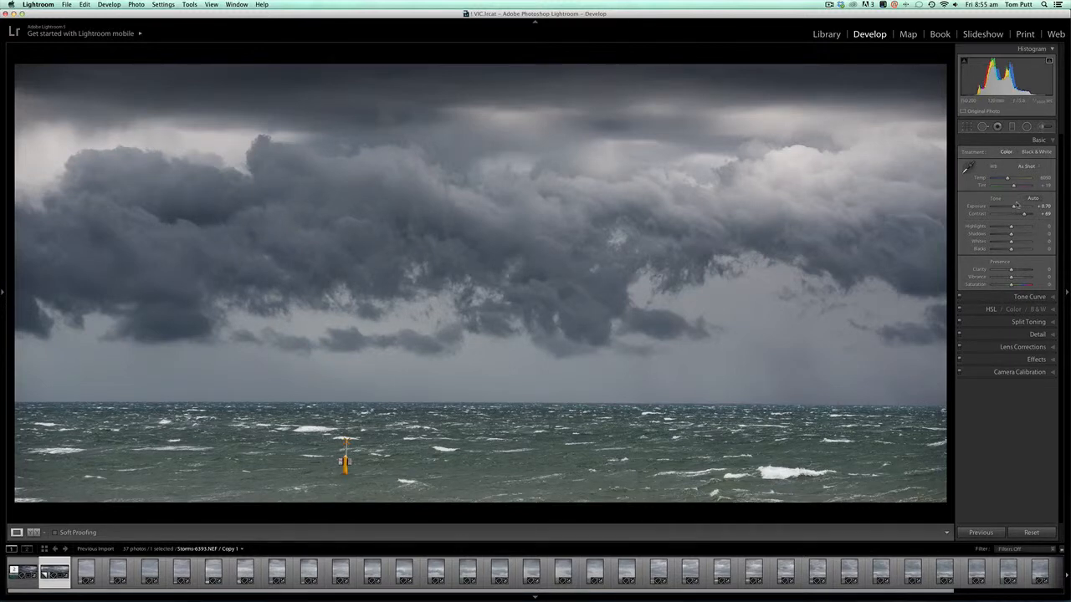
pyautogui.click(1012, 126)
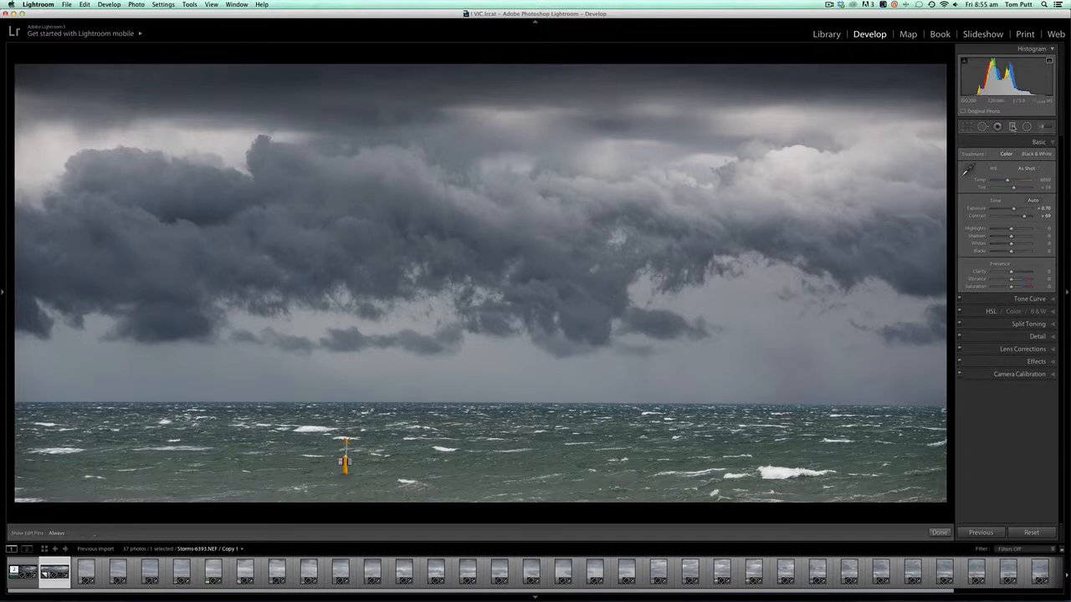
pyautogui.click(434, 116)
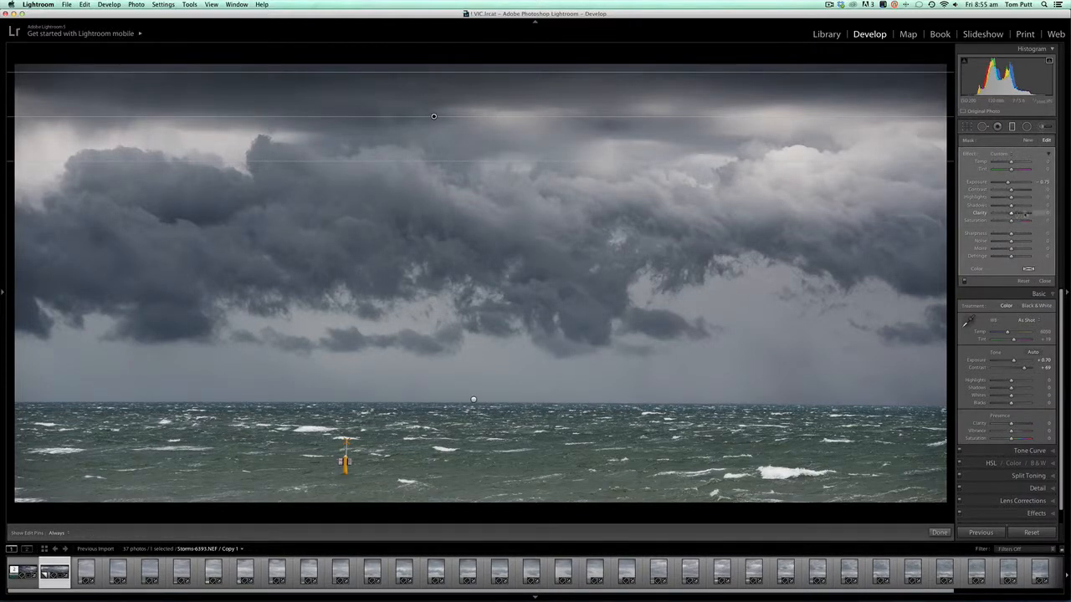
pyautogui.moveTo(1024, 214)
pyautogui.mouseDown()
pyautogui.moveTo(1022, 190)
pyautogui.moveTo(1011, 190)
pyautogui.moveTo(1019, 214)
pyautogui.mouseUp()
pyautogui.click(939, 533)
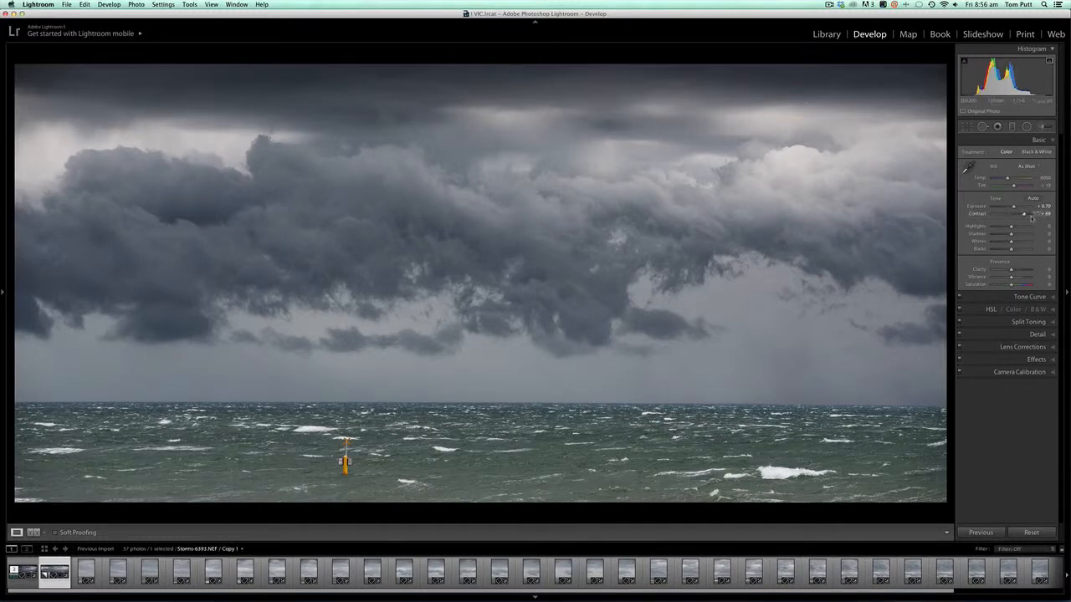
# Raise the whole image's Contrast to +89 and deepen its Blacks
pyautogui.moveTo(1030, 214); pyautogui.dragTo(1028, 215)
pyautogui.moveTo(1011, 248); pyautogui.dragTo(1002, 250)
pyautogui.moveTo(1003, 249); pyautogui.dragTo(1006, 249)
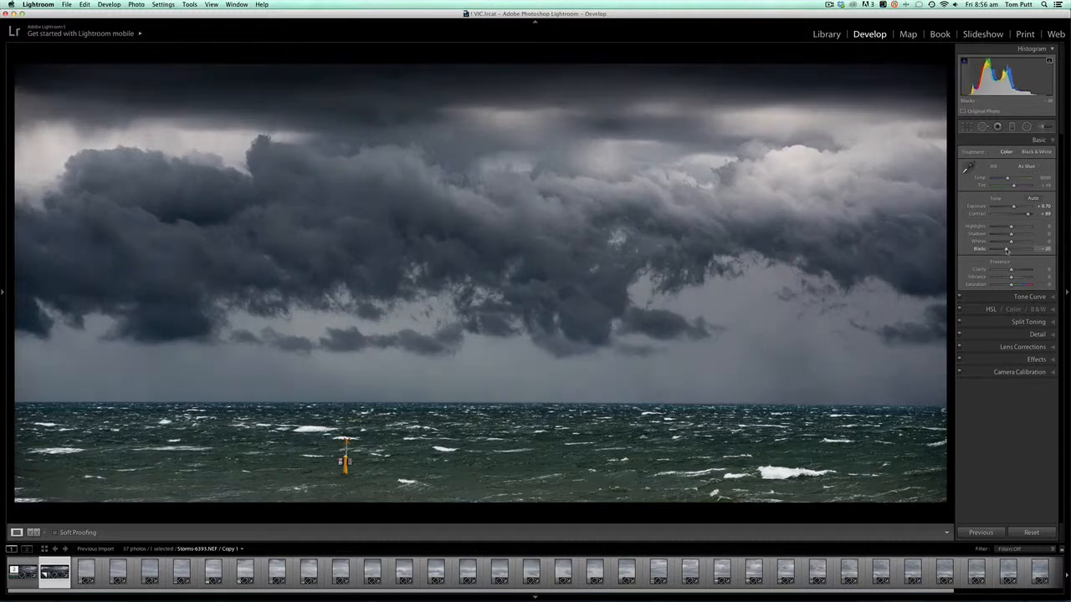
# Rebalance the whole image's tone with Exposure at +1.10 and Blacks at -50
pyautogui.moveTo(1013, 207); pyautogui.dragTo(1013, 208)
pyautogui.moveTo(1006, 250); pyautogui.dragTo(1005, 250)
pyautogui.doubleClick(1006, 249)
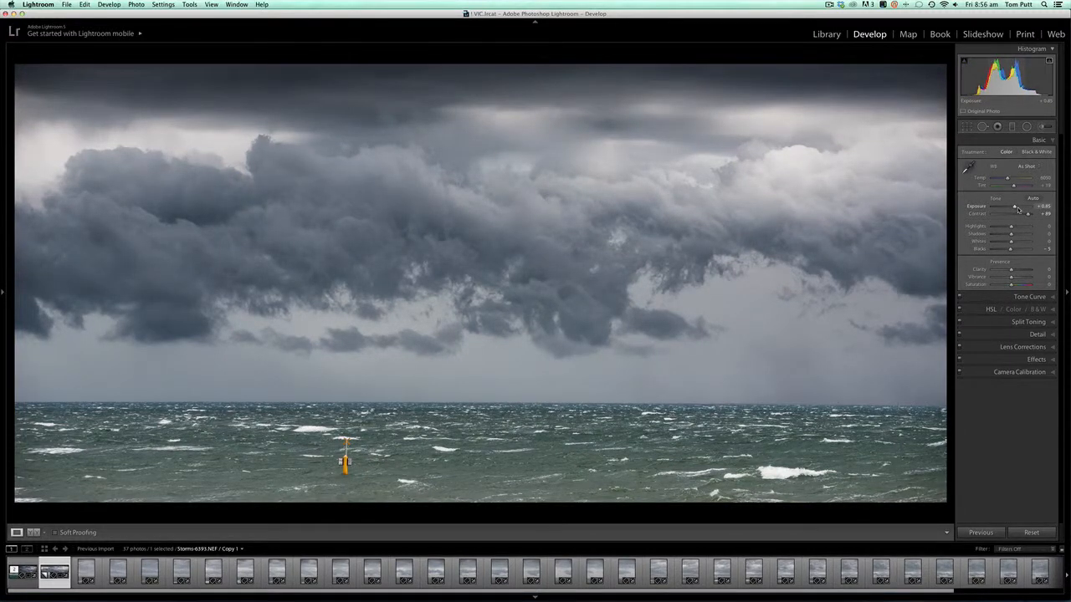
pyautogui.moveTo(1015, 207); pyautogui.dragTo(1015, 207)
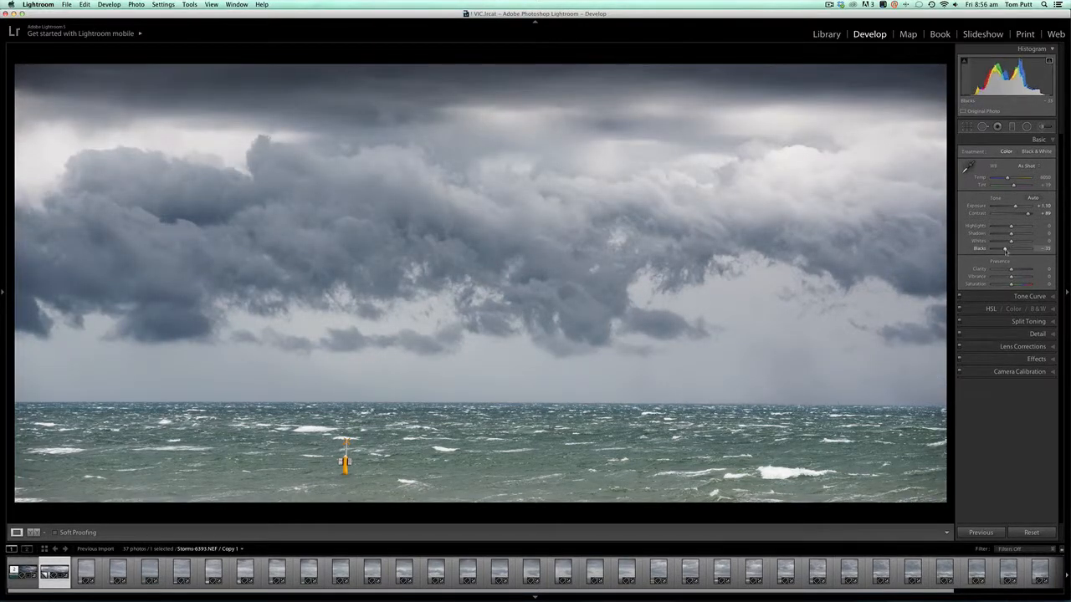
pyautogui.moveTo(1011, 249); pyautogui.dragTo(1002, 250)
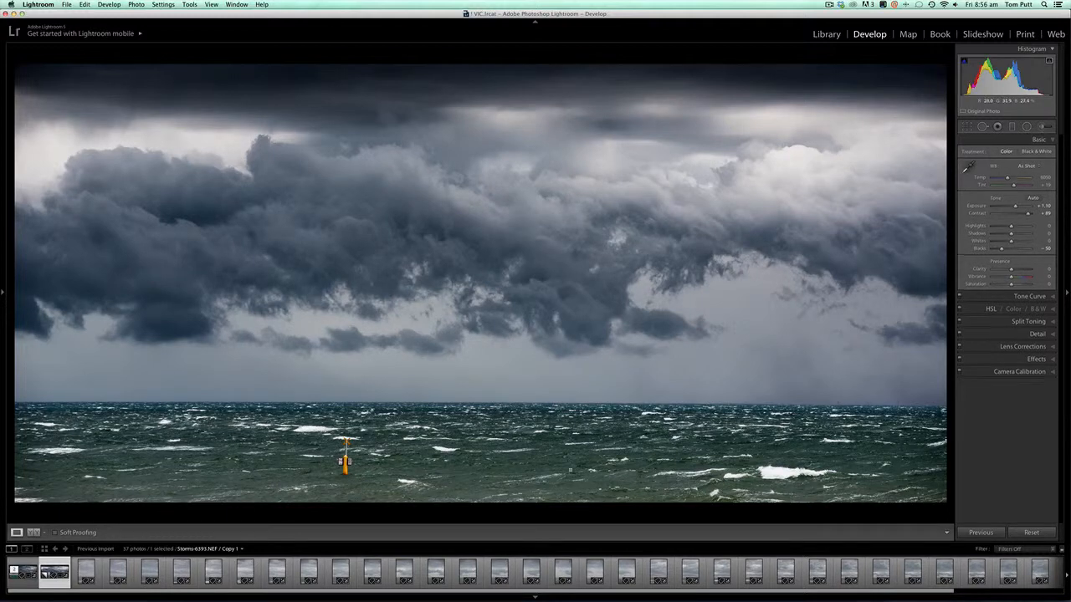
# Add a level graduated filter covering the sea, with its centre line placed just below the horizon
pyautogui.click(1042, 127)
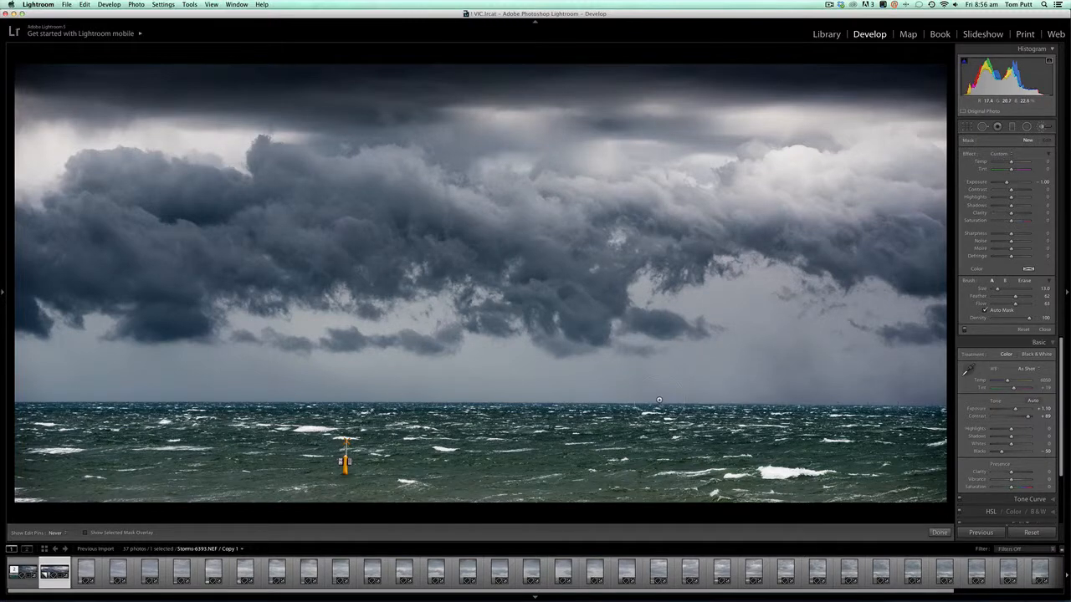
pyautogui.click(940, 532)
pyautogui.click(1012, 126)
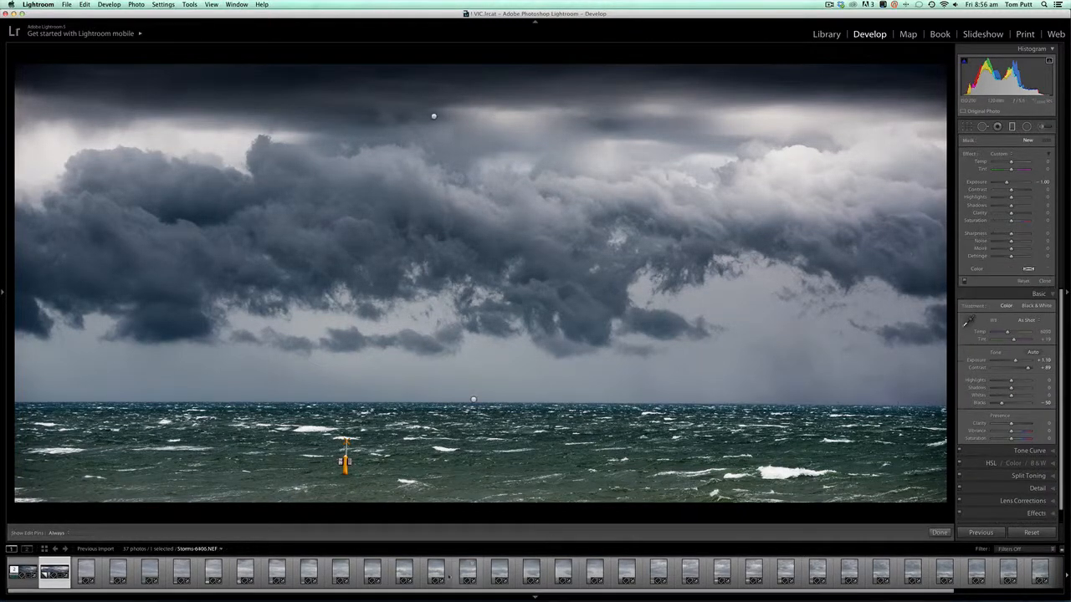
pyautogui.moveTo(473, 400); pyautogui.dragTo(477, 299)
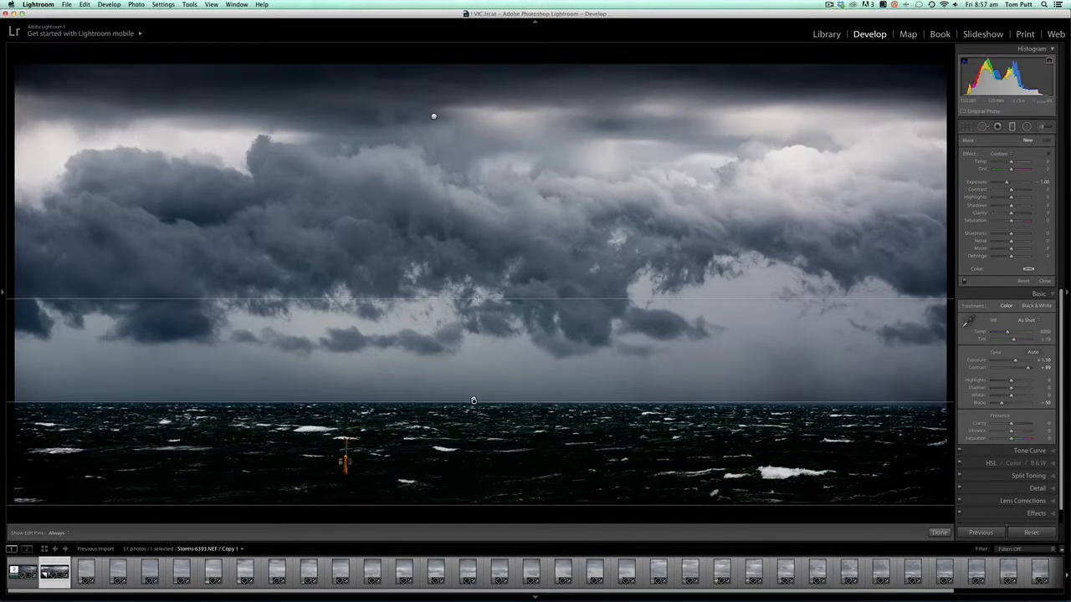
pyautogui.moveTo(474, 402); pyautogui.dragTo(473, 406)
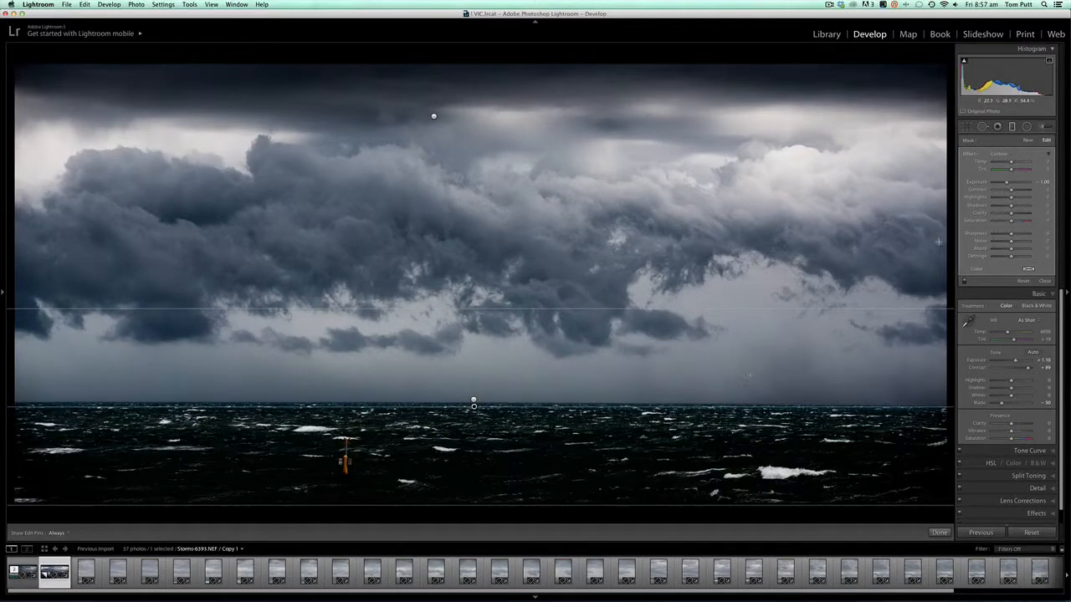
# Brighten and enrich the sea filter with Exposure about 0.68, higher Contrast and Saturation about 49
pyautogui.moveTo(1007, 185); pyautogui.dragTo(1011, 182)
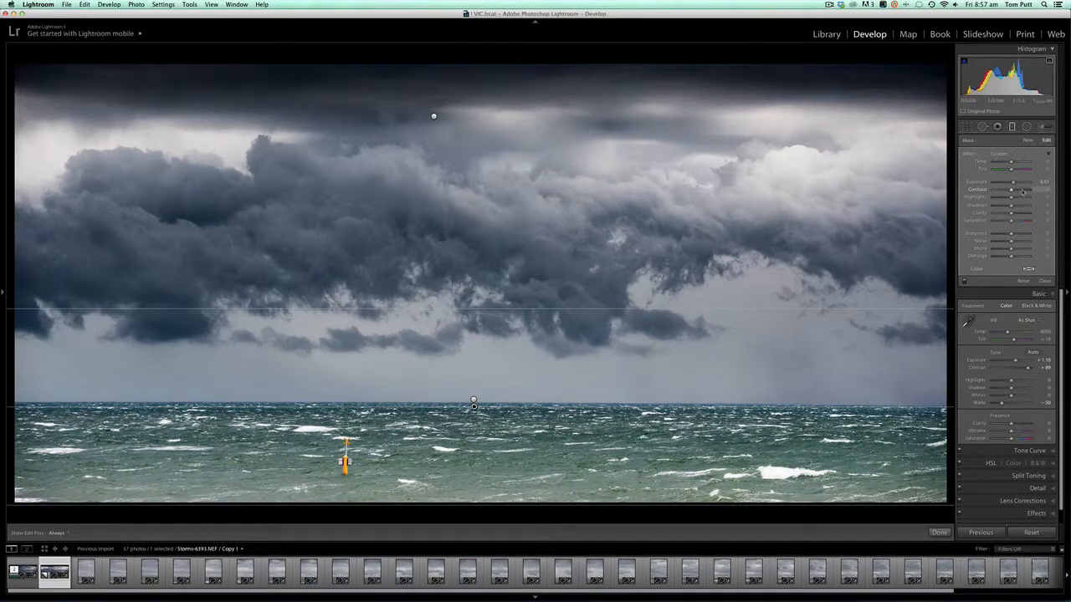
pyautogui.click(1022, 192)
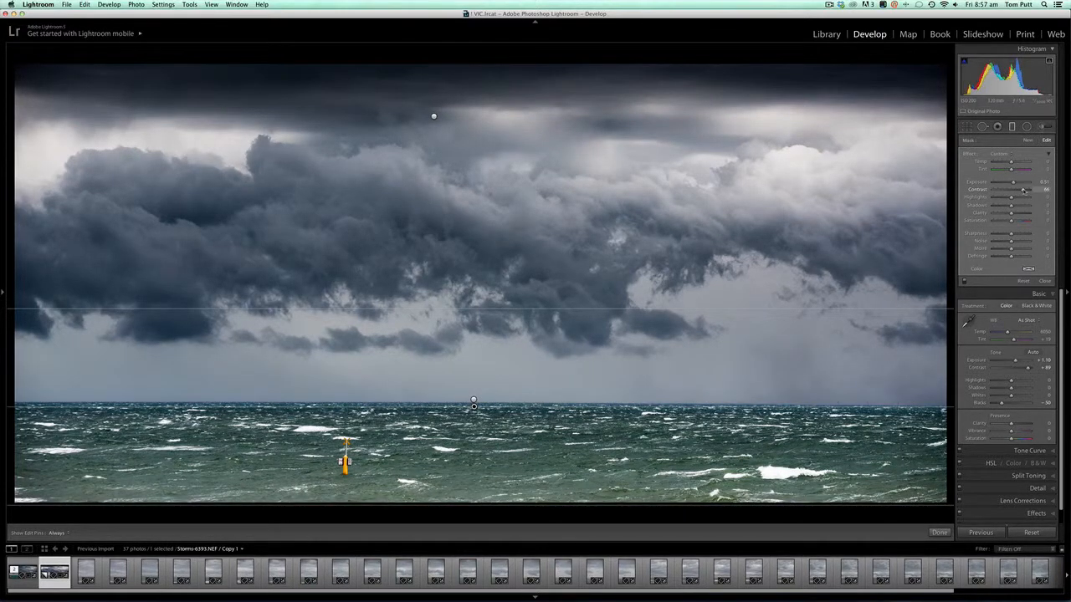
pyautogui.moveTo(1022, 191); pyautogui.dragTo(1012, 192)
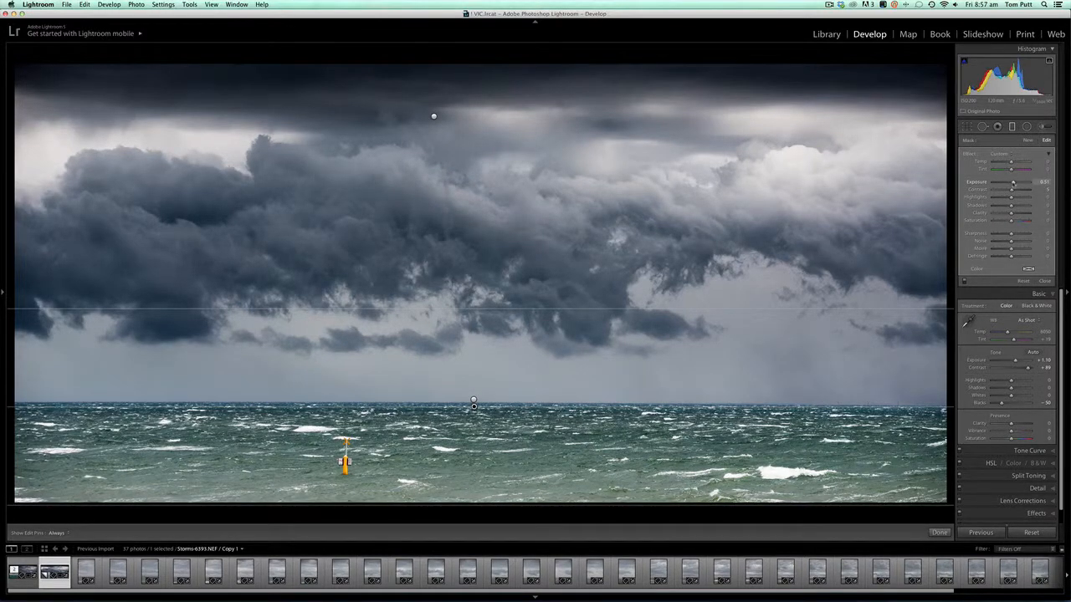
pyautogui.moveTo(1011, 192); pyautogui.dragTo(1020, 221)
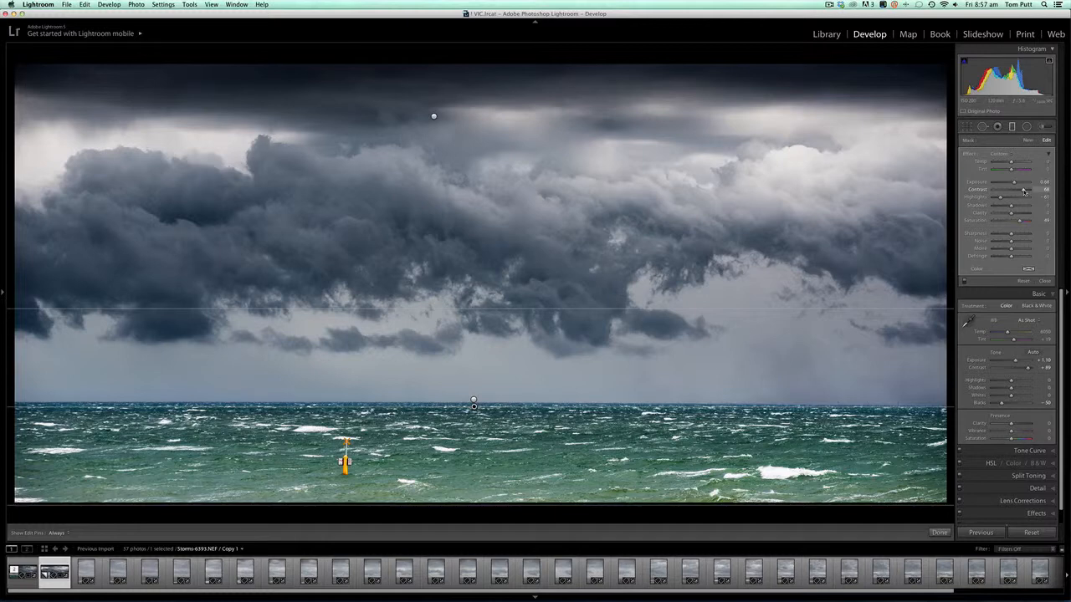
# Lower the sea filter's Highlights strongly, trim its Saturation, widen its transition slightly into the sky and finish it
pyautogui.moveTo(1000, 198); pyautogui.dragTo(1015, 198)
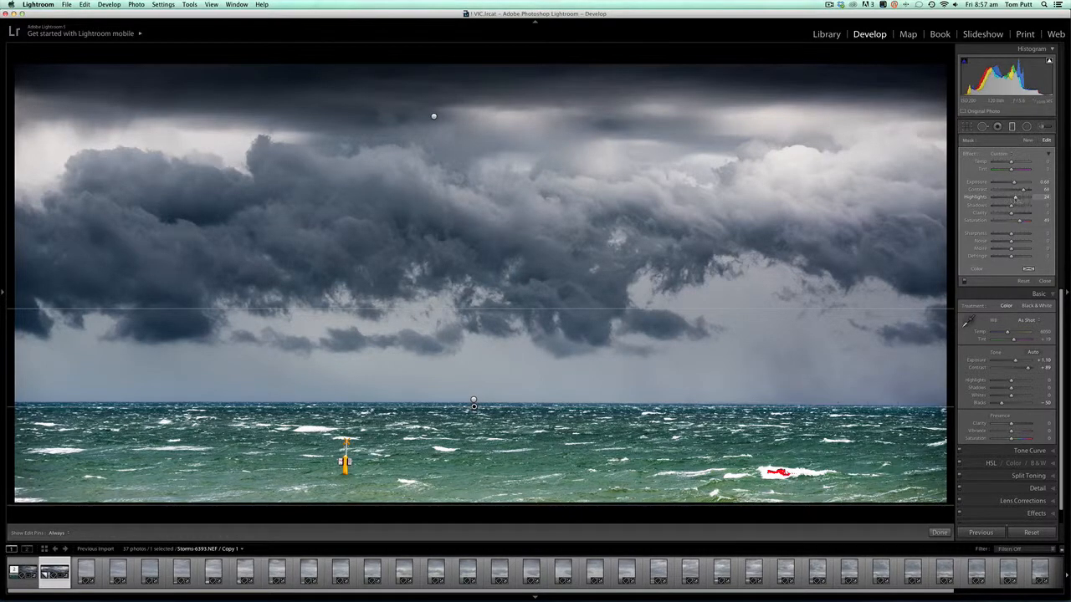
pyautogui.moveTo(1015, 198); pyautogui.dragTo(994, 197)
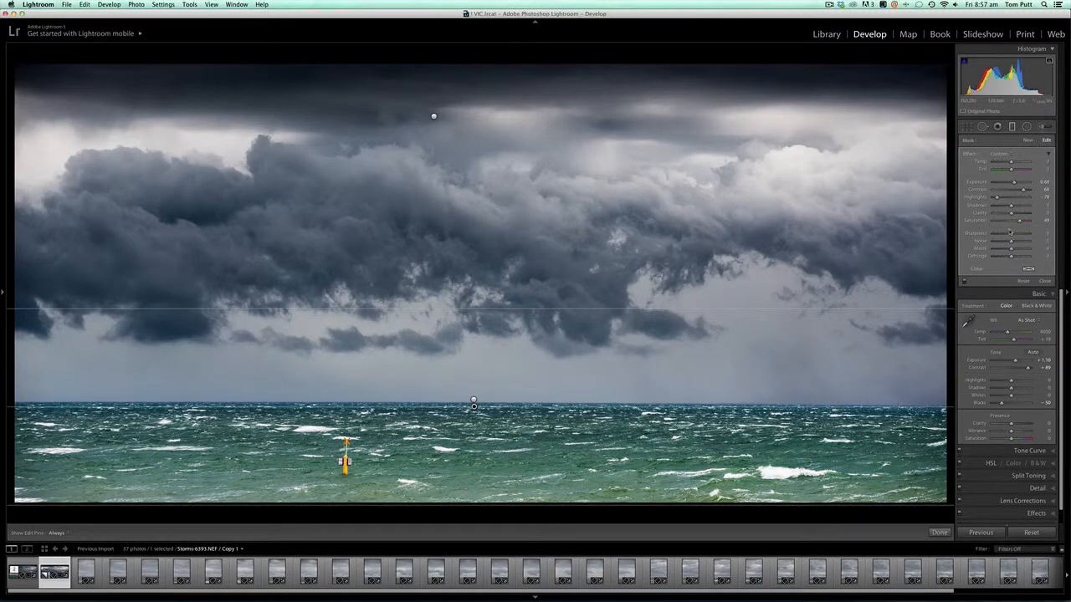
pyautogui.moveTo(1019, 221); pyautogui.dragTo(1017, 223)
pyautogui.moveTo(524, 310); pyautogui.dragTo(522, 299)
pyautogui.click(939, 532)
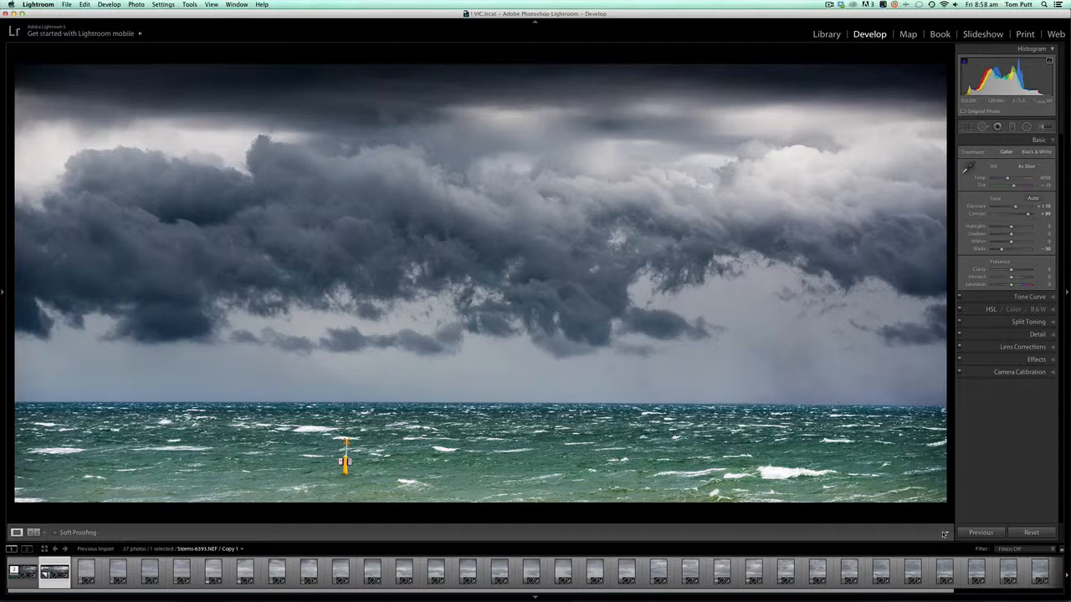
# Compare the edit with its before view and the Reset Settings history state, returning to the latest state
pyautogui.press('\\')
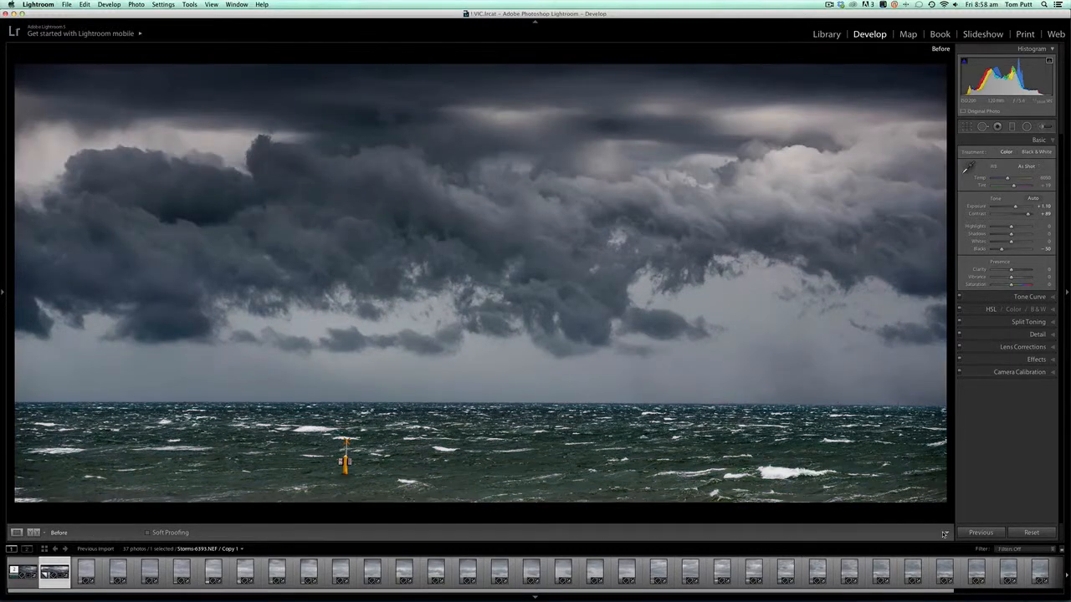
pyautogui.press('\\')
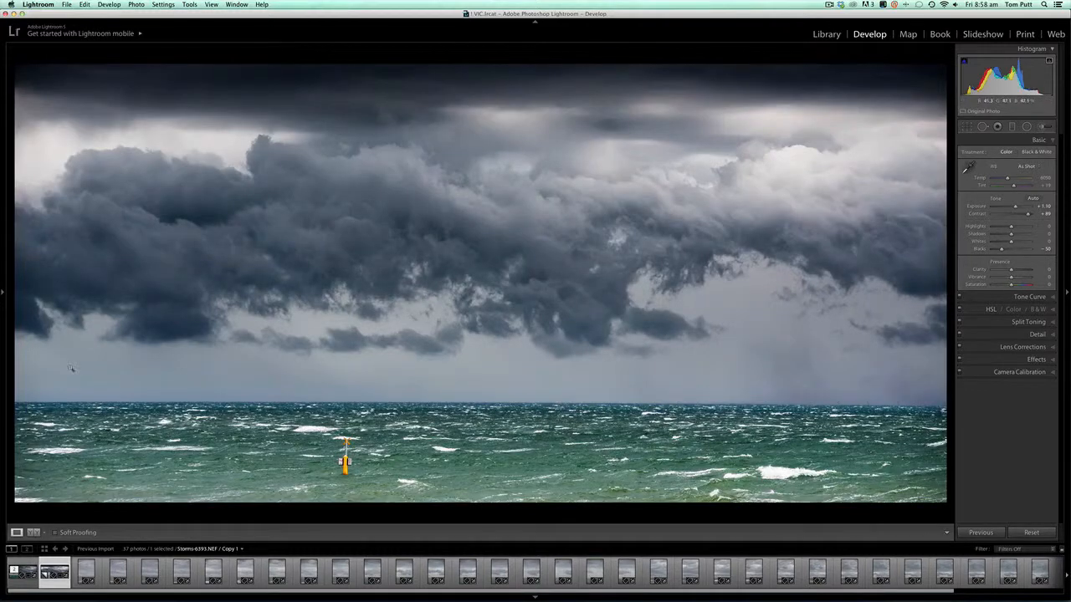
pyautogui.click(3, 297)
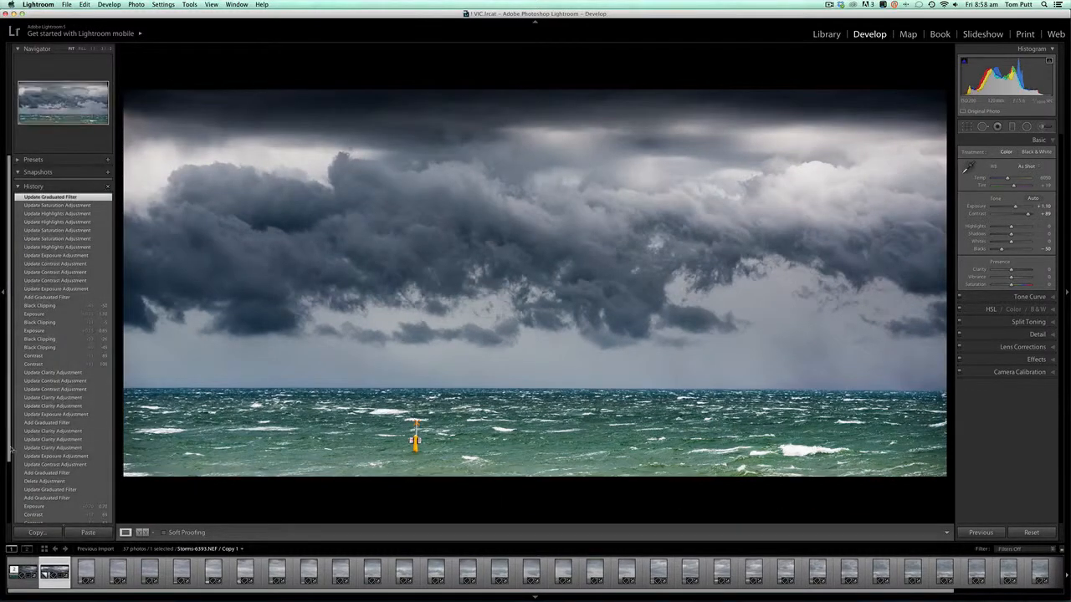
pyautogui.moveTo(9, 463); pyautogui.dragTo(9, 518)
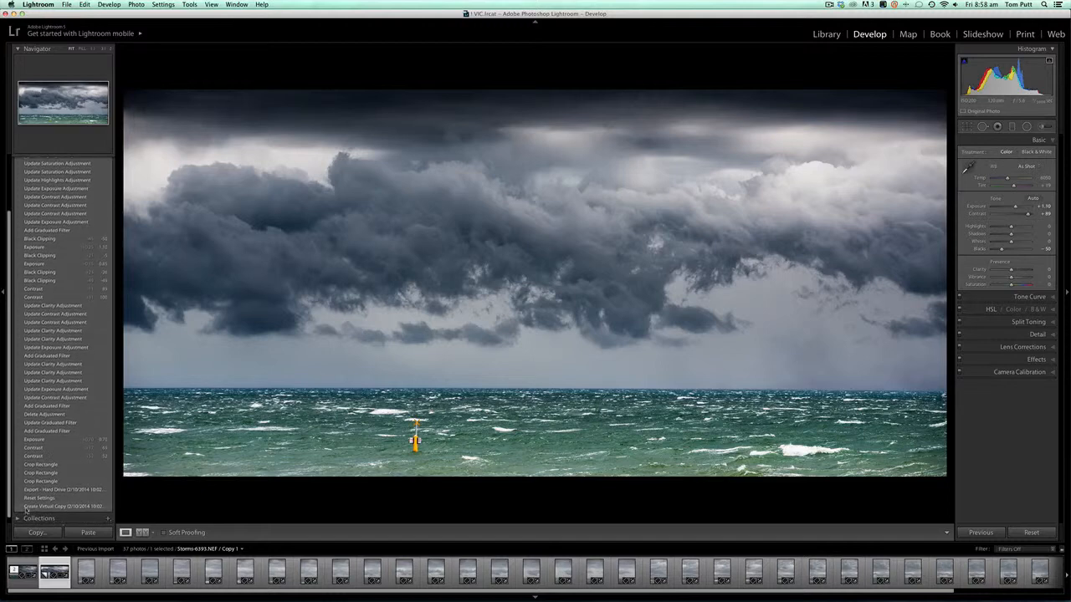
pyautogui.click(40, 490)
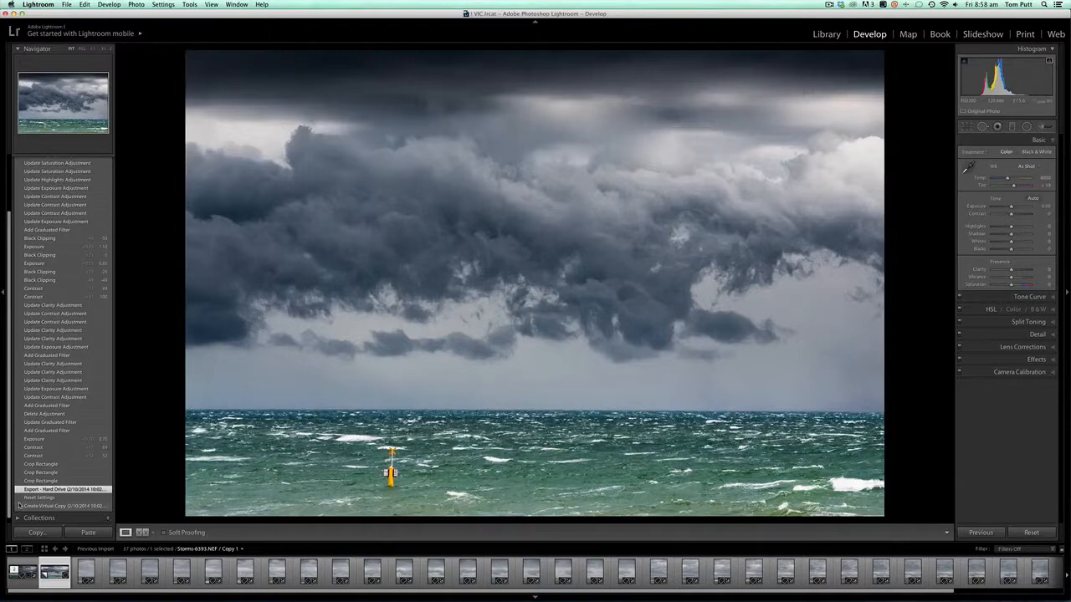
pyautogui.click(19, 506)
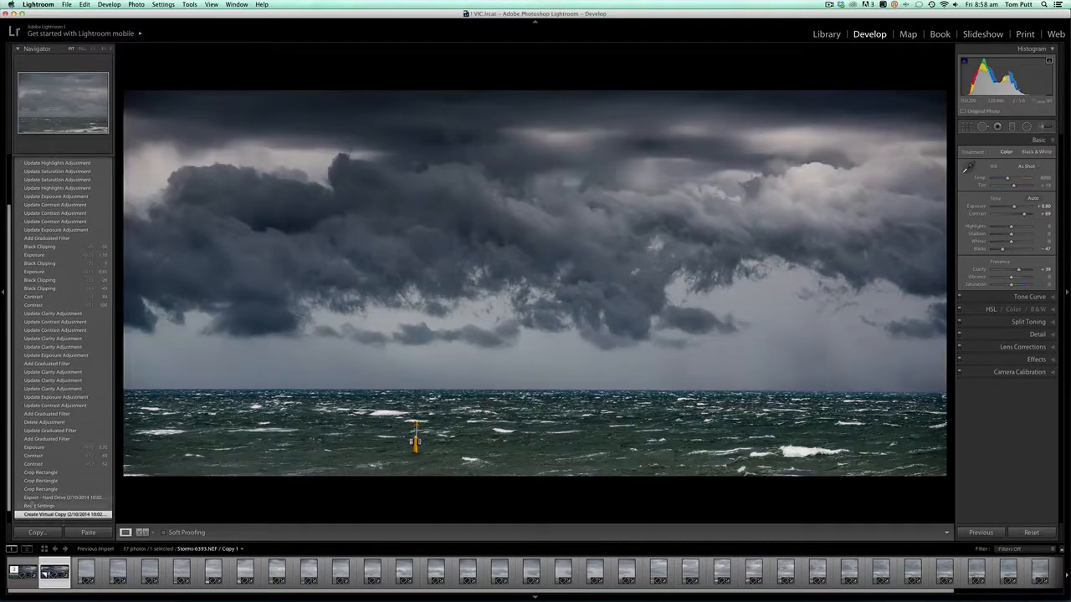
pyautogui.click(34, 505)
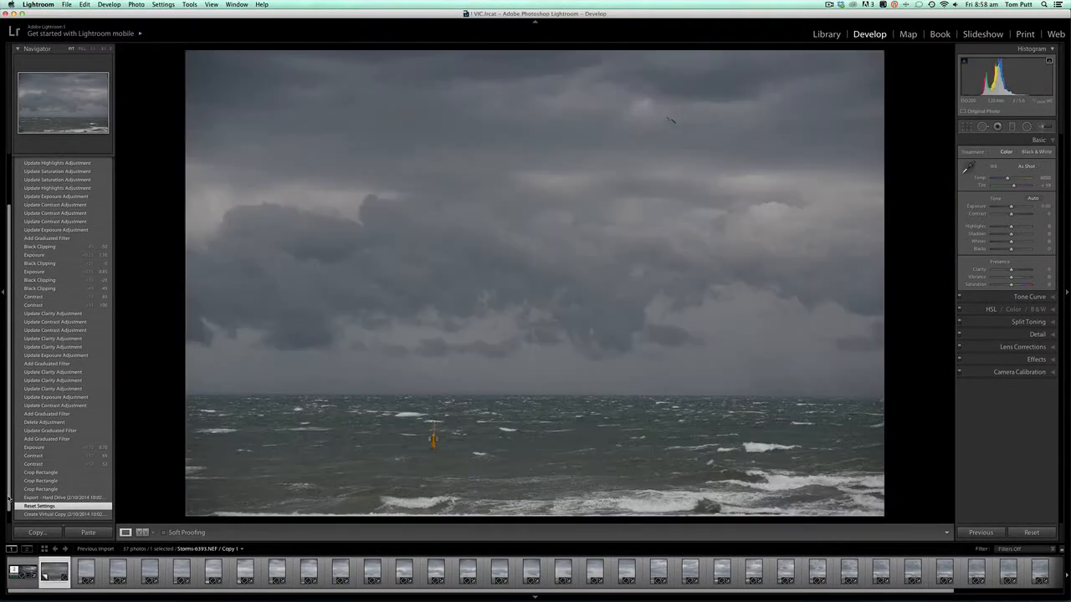
pyautogui.scroll(3, 9, 493)
pyautogui.scroll(1, 62, 335)
pyautogui.click(83, 197)
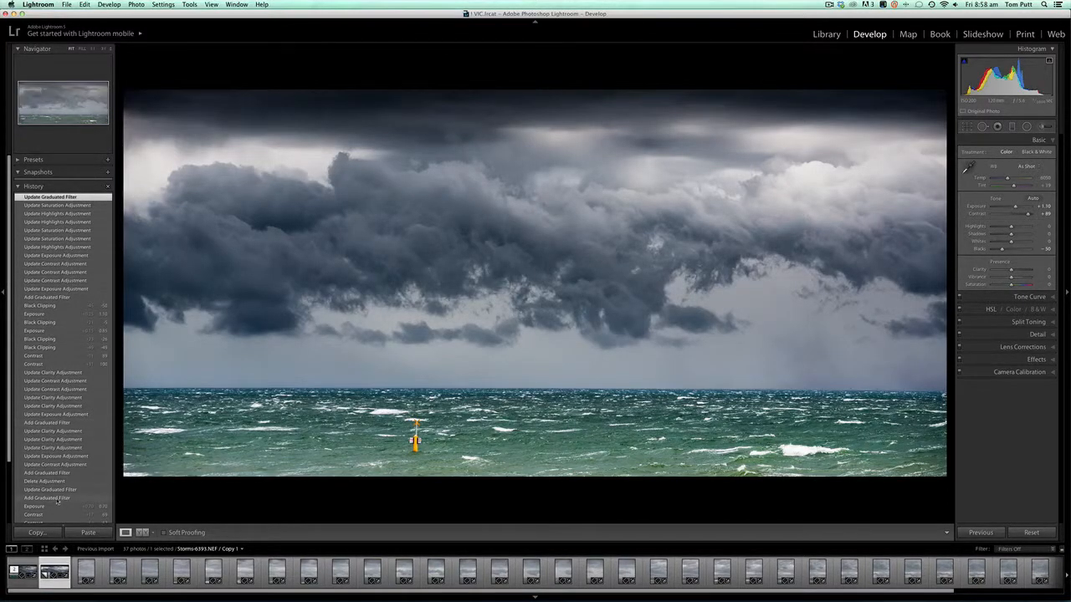
# Compare the last Crop Rectangle history state with the latest edit, return to the latest state and hide the history
pyautogui.scroll(-3, 16, 466)
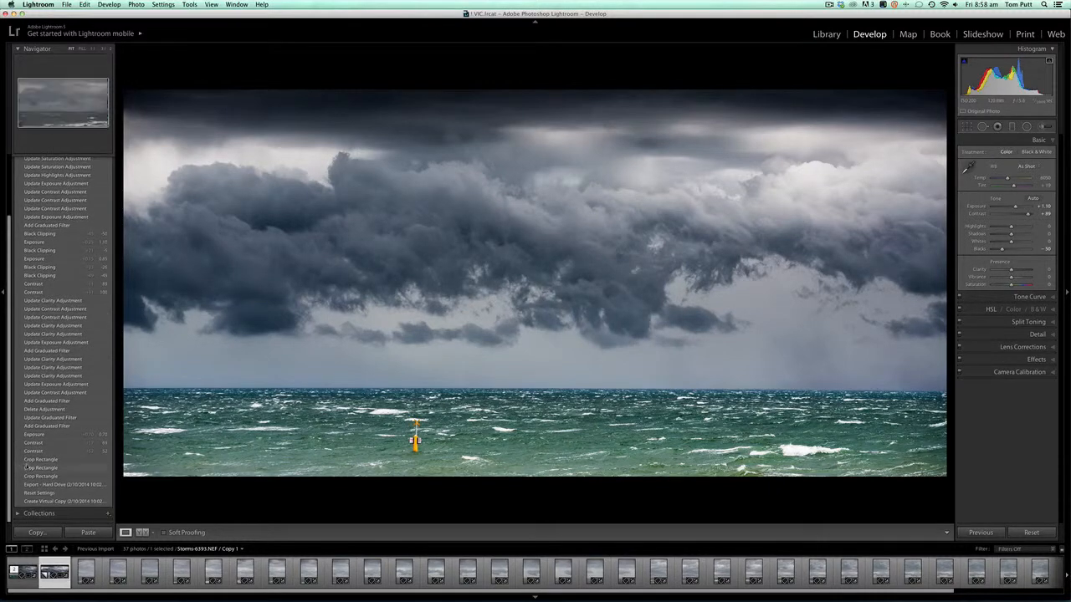
pyautogui.click(31, 460)
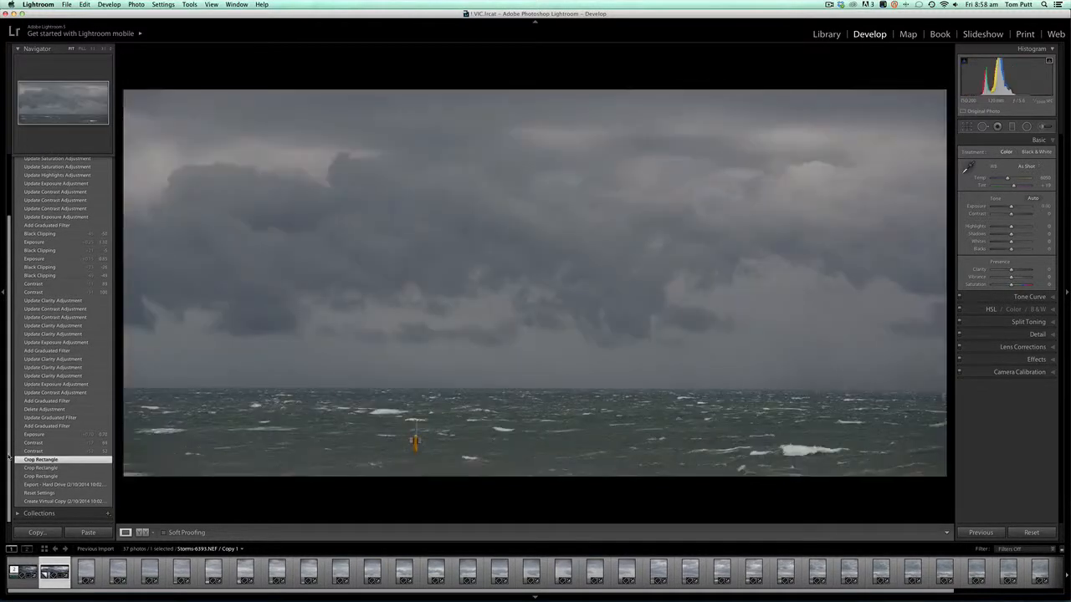
pyautogui.scroll(3, 31, 459)
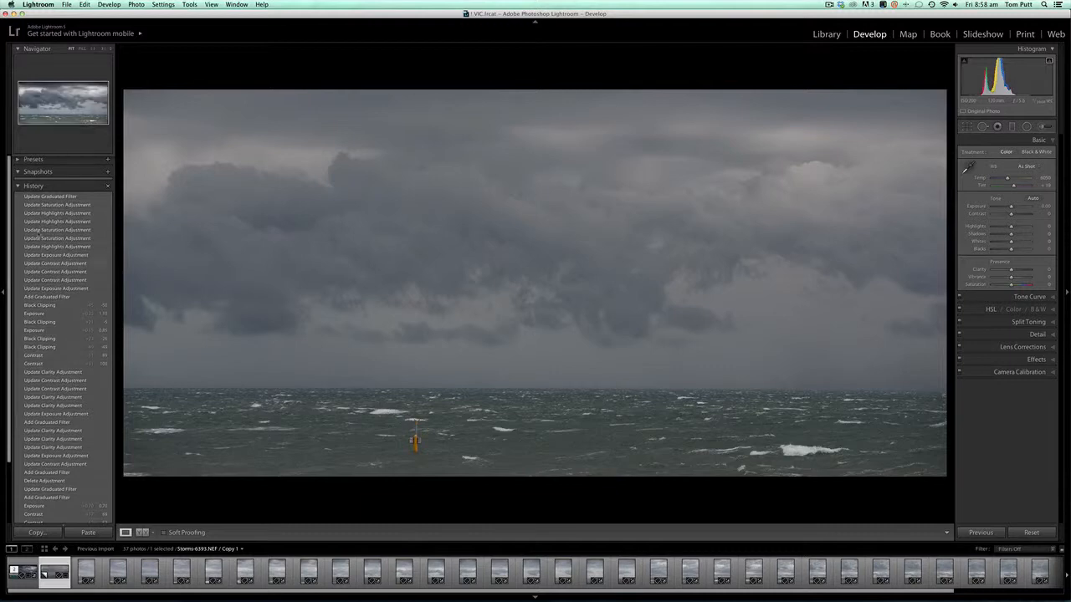
pyautogui.click(44, 197)
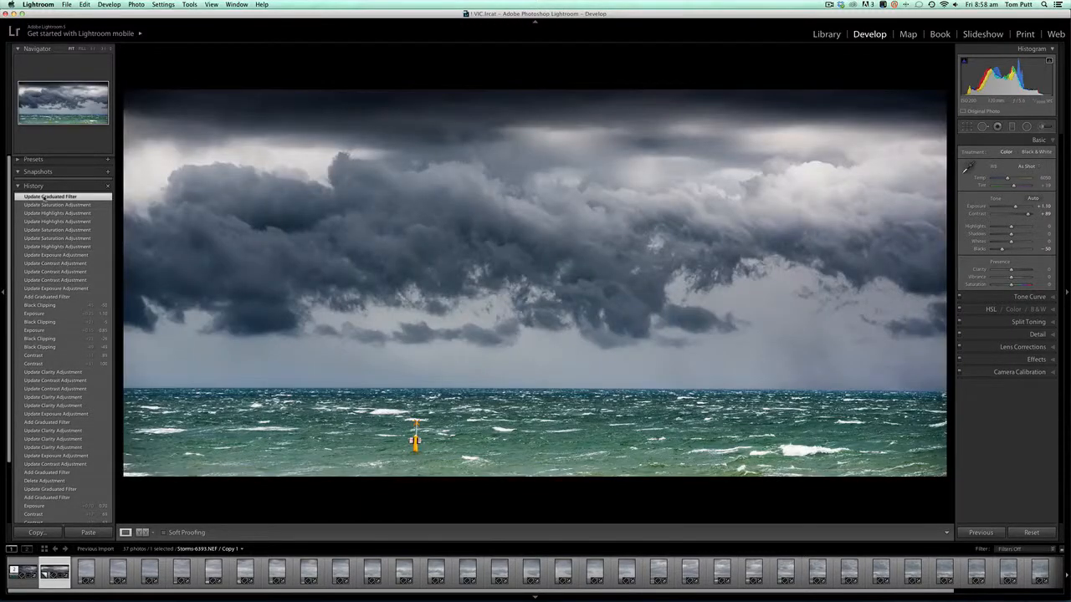
pyautogui.click(2, 225)
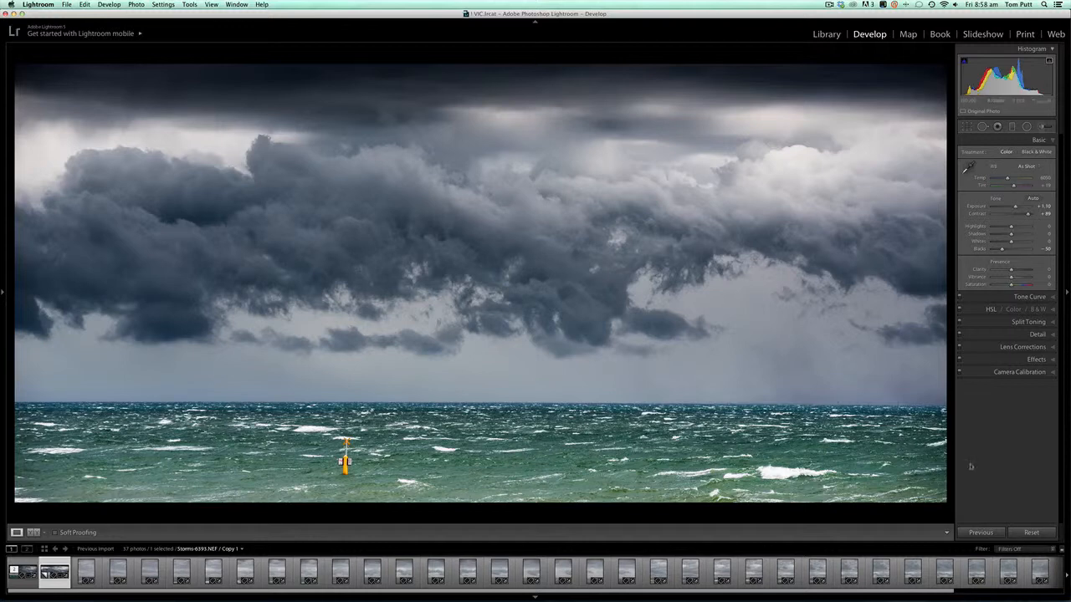
# Add a post-crop vignette with Amount -10 and Feather 100, and raise the overall Exposure to +1.40
pyautogui.click(1037, 361)
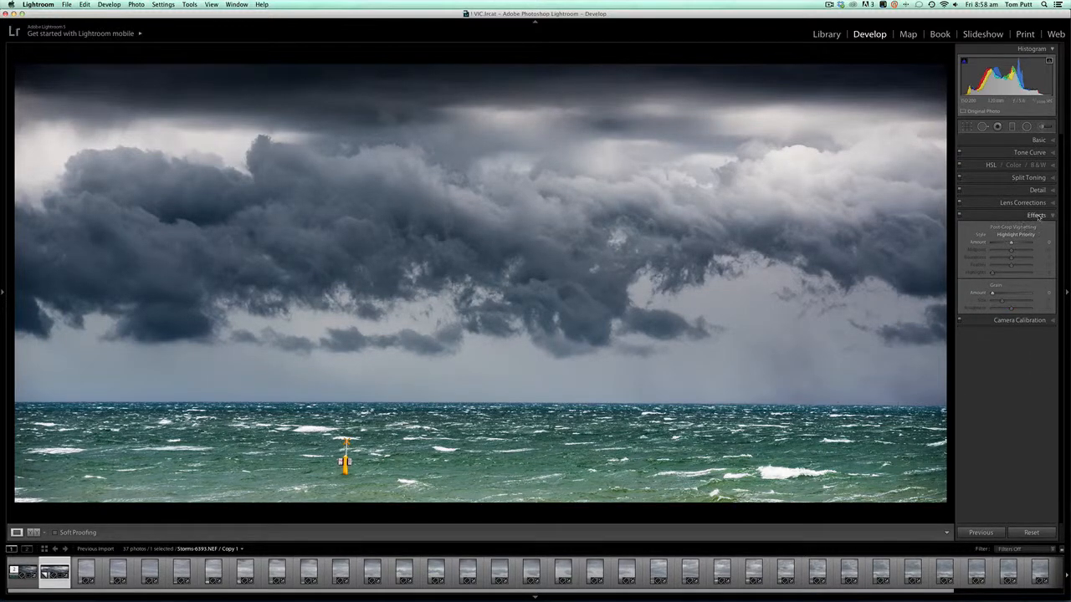
pyautogui.moveTo(1012, 242)
pyautogui.mouseDown()
pyautogui.moveTo(1030, 266)
pyautogui.moveTo(1010, 243)
pyautogui.mouseUp()
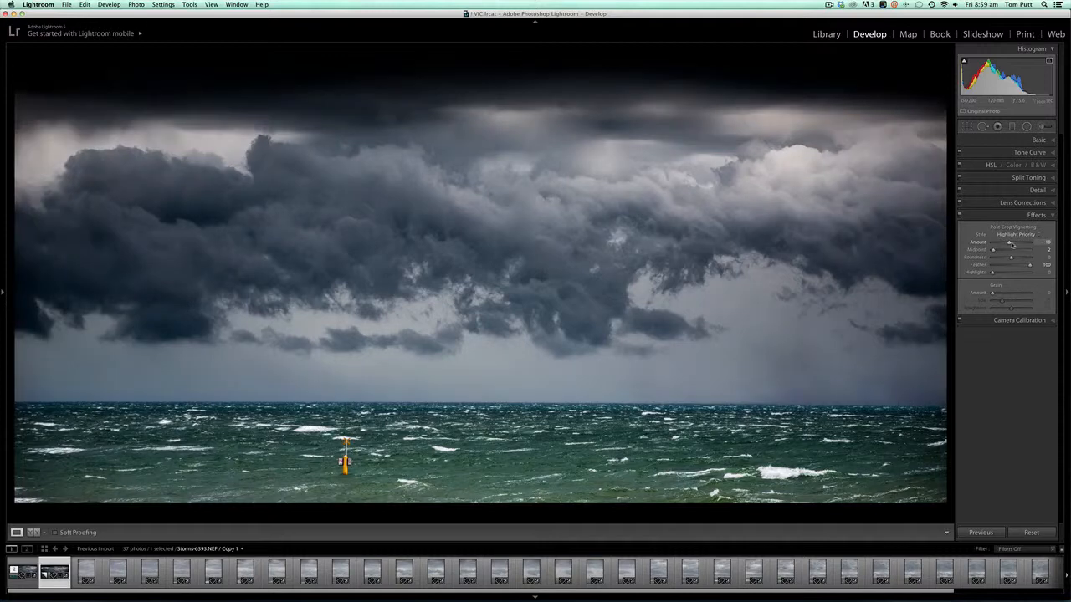
pyautogui.click(1046, 139)
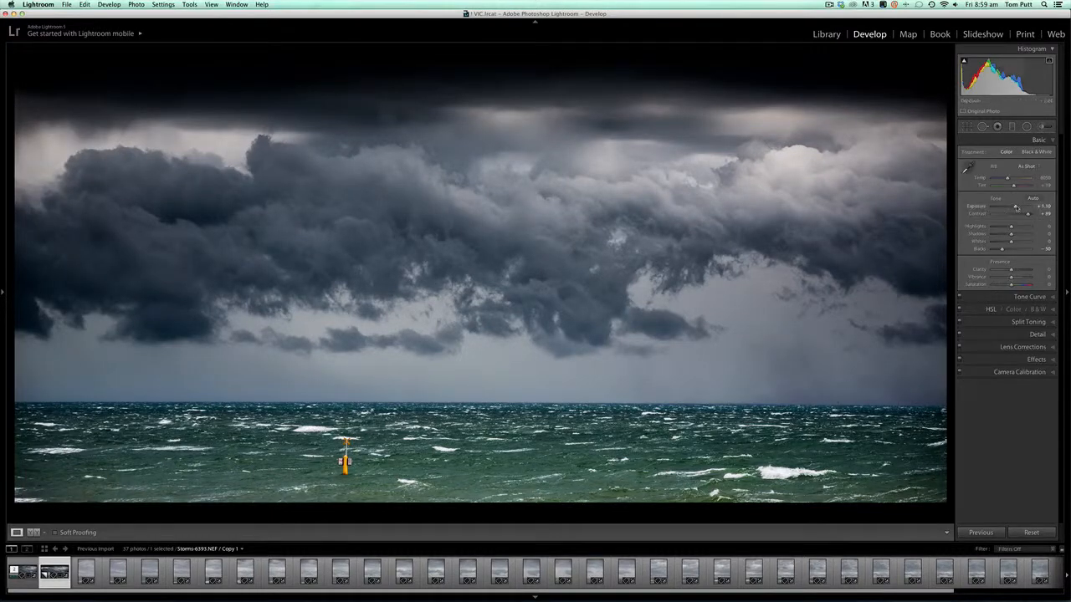
pyautogui.moveTo(1015, 207); pyautogui.dragTo(1018, 209)
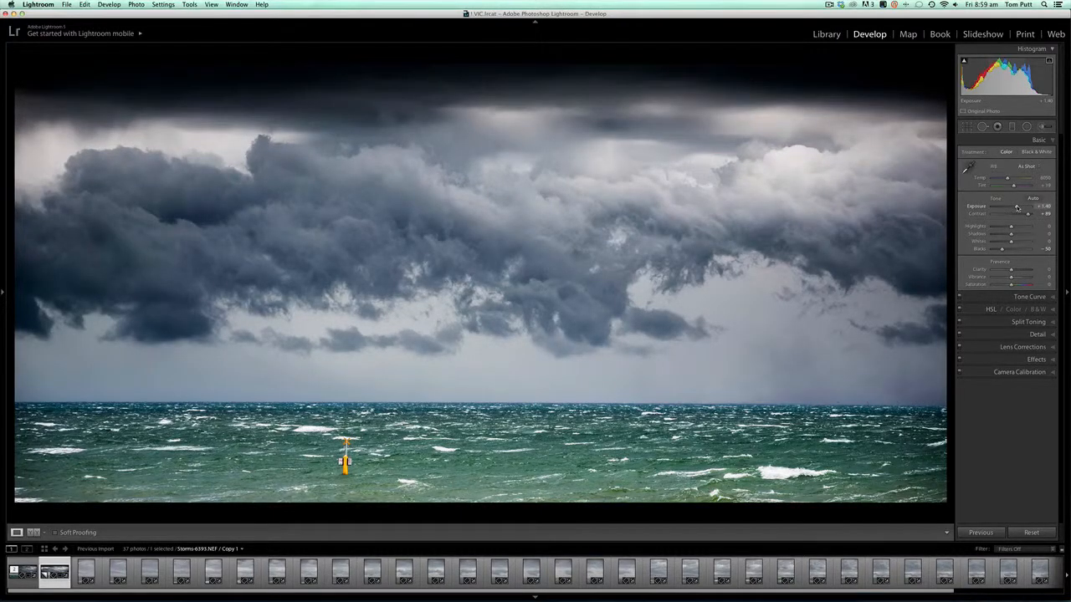
# Toggle the post-crop vignette effects off and on to compare the image with and without them, leaving them enabled
pyautogui.click(1039, 360)
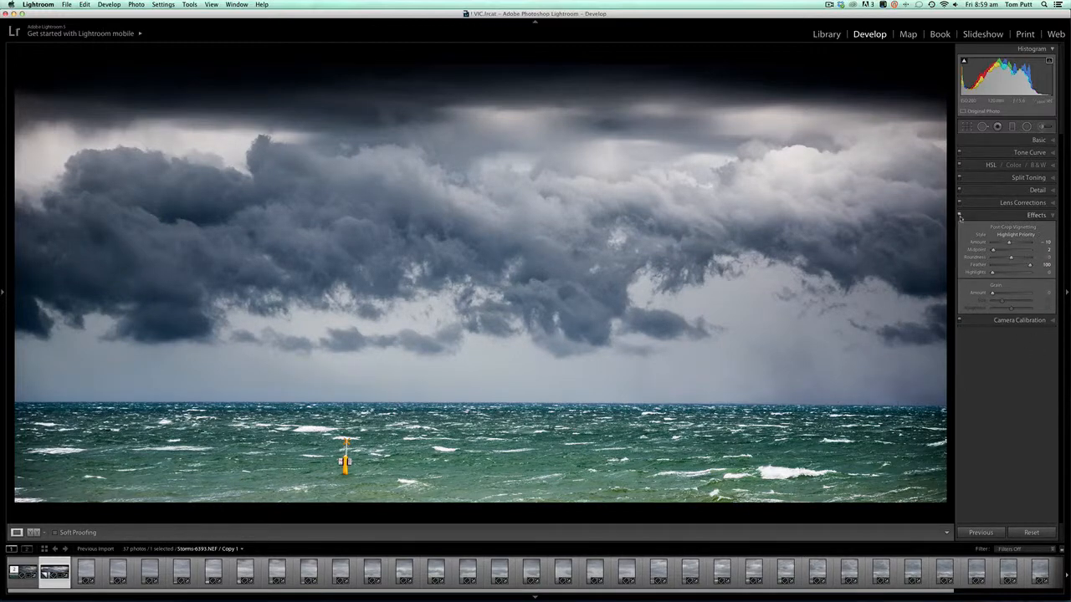
pyautogui.click(959, 216)
pyautogui.click(960, 216)
pyautogui.click(960, 216)
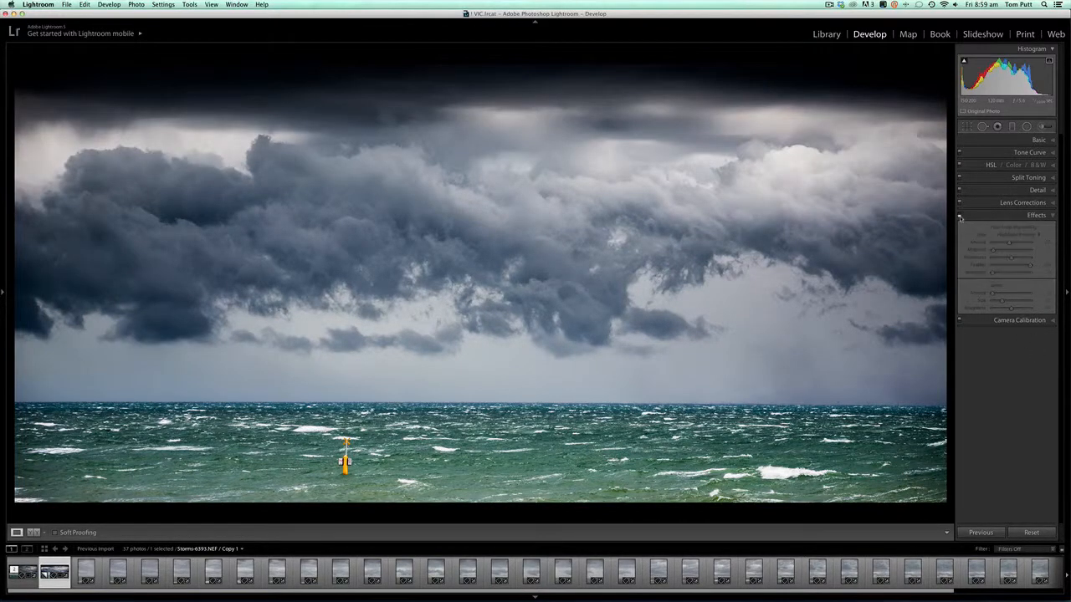
pyautogui.click(960, 216)
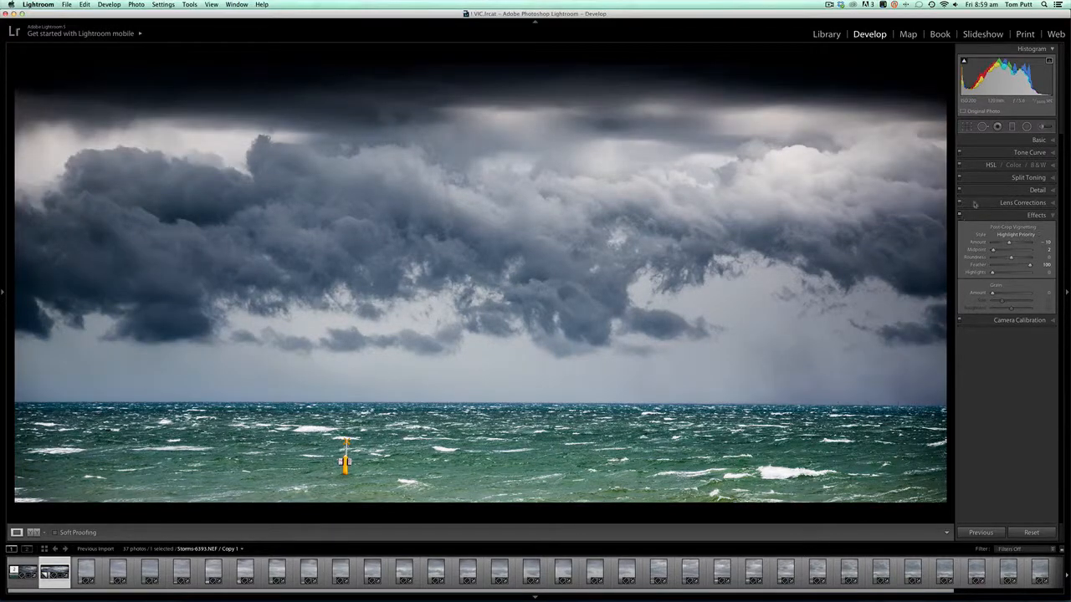
# Lighten the graduated filter across the upper sky by setting its Exposure to -0.14, and finish the filter edit
pyautogui.click(1039, 141)
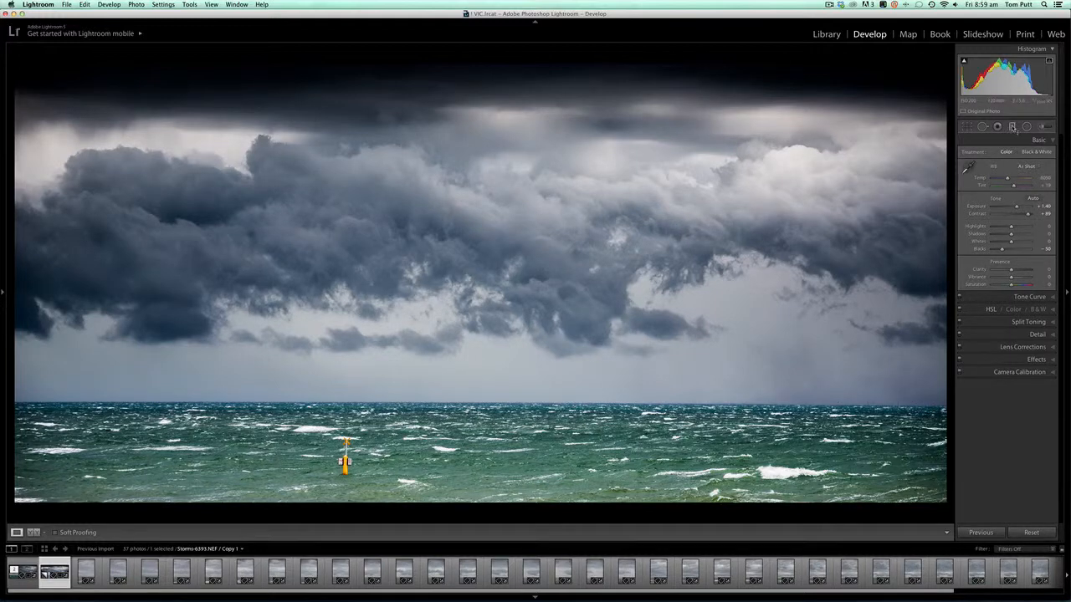
pyautogui.click(1012, 126)
pyautogui.click(435, 116)
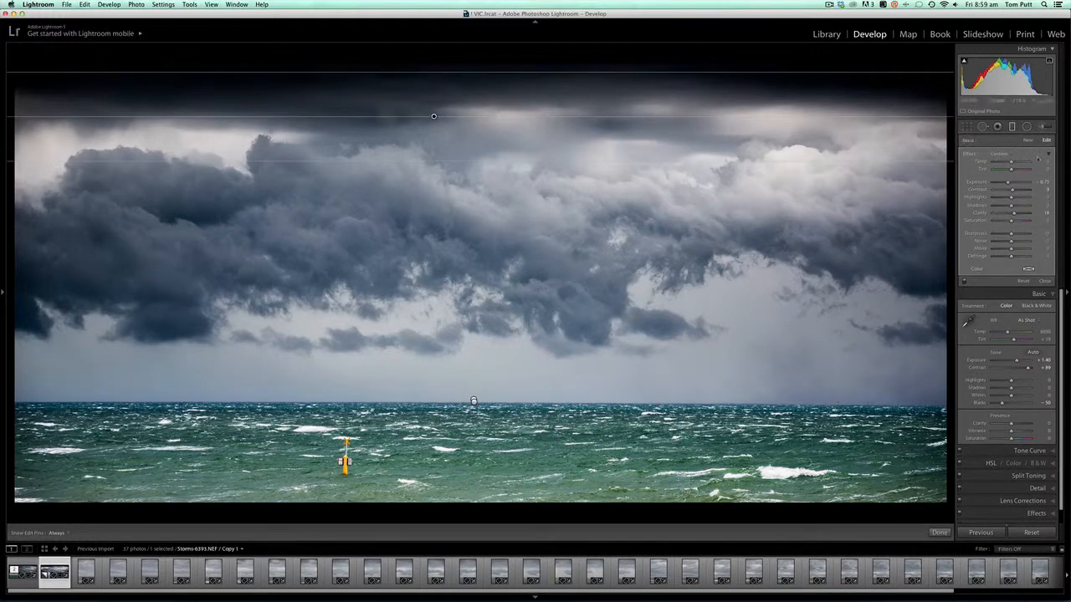
pyautogui.moveTo(1008, 182); pyautogui.dragTo(1011, 183)
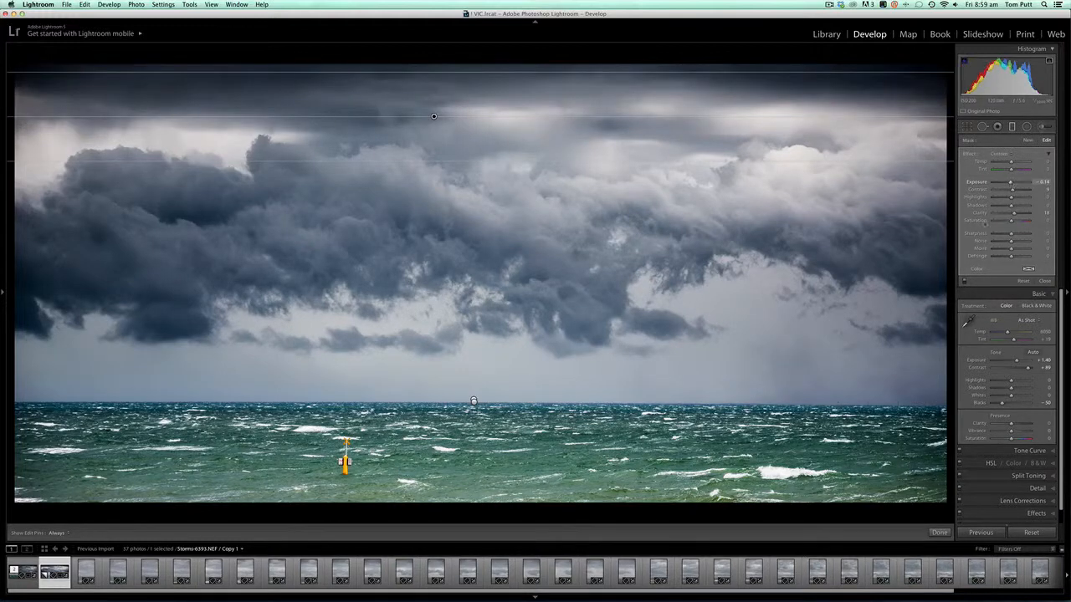
pyautogui.click(939, 533)
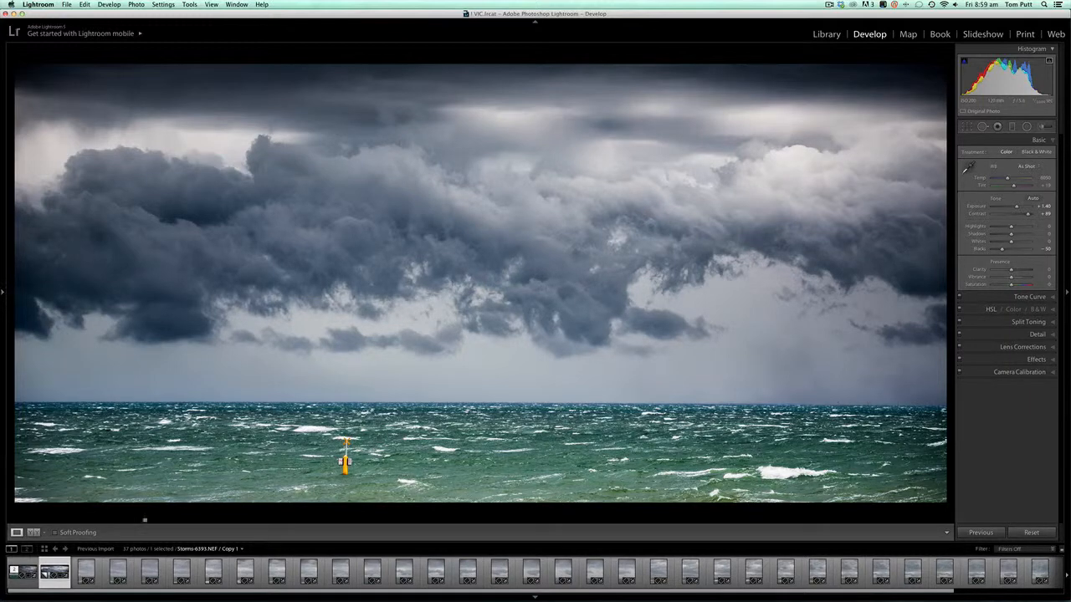
pyautogui.moveTo(452, 596)
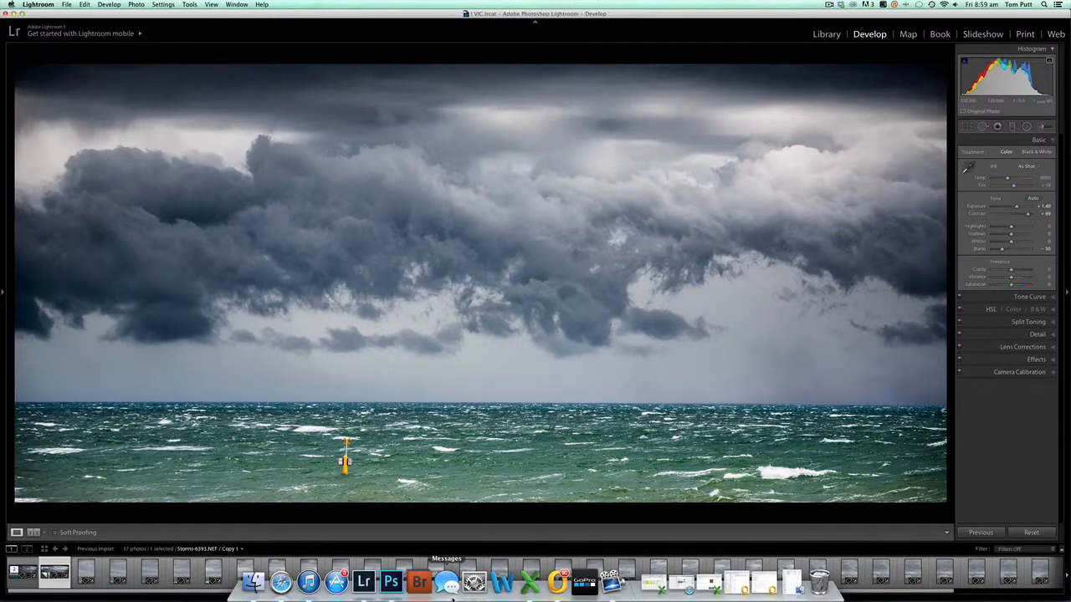